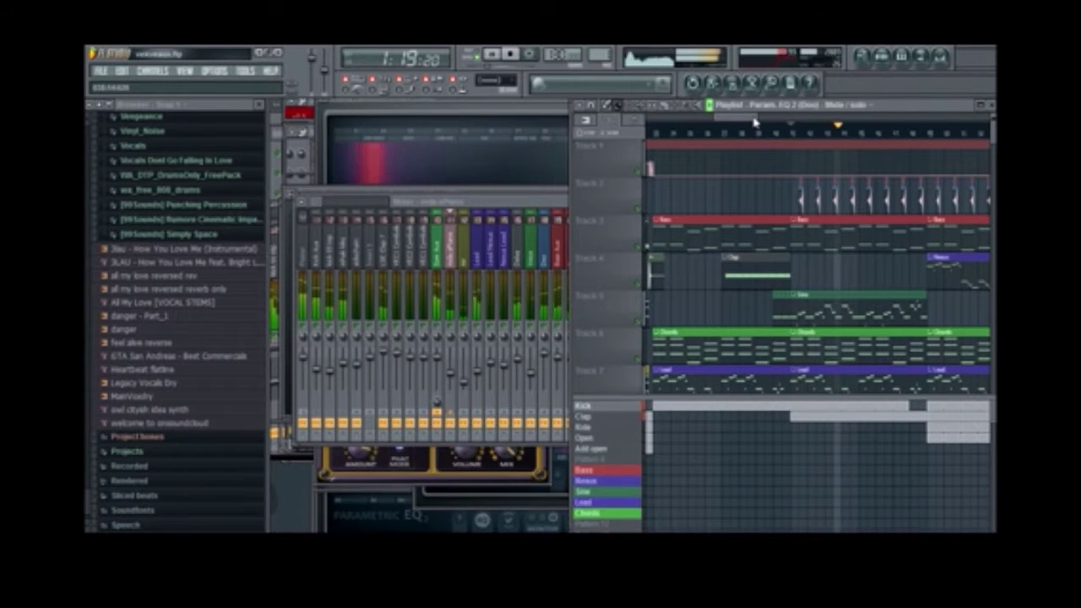
Inspect layer A's oscillator and its waveshaper settings in the Omnisphere chord channel, and close the plugin
left_click_drag(755, 119, 802, 106)
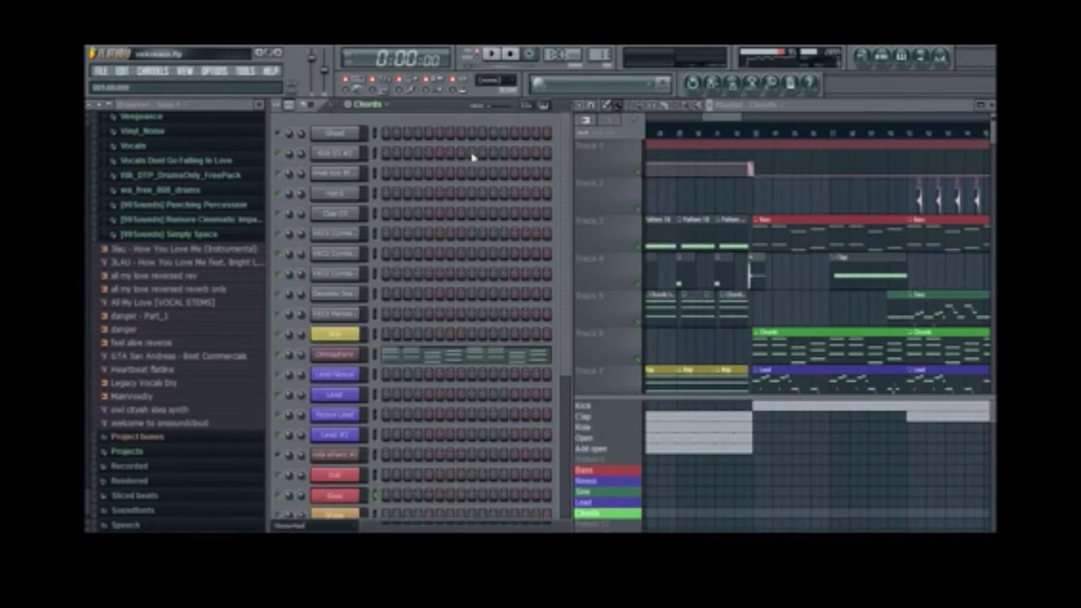
left_click(939, 55)
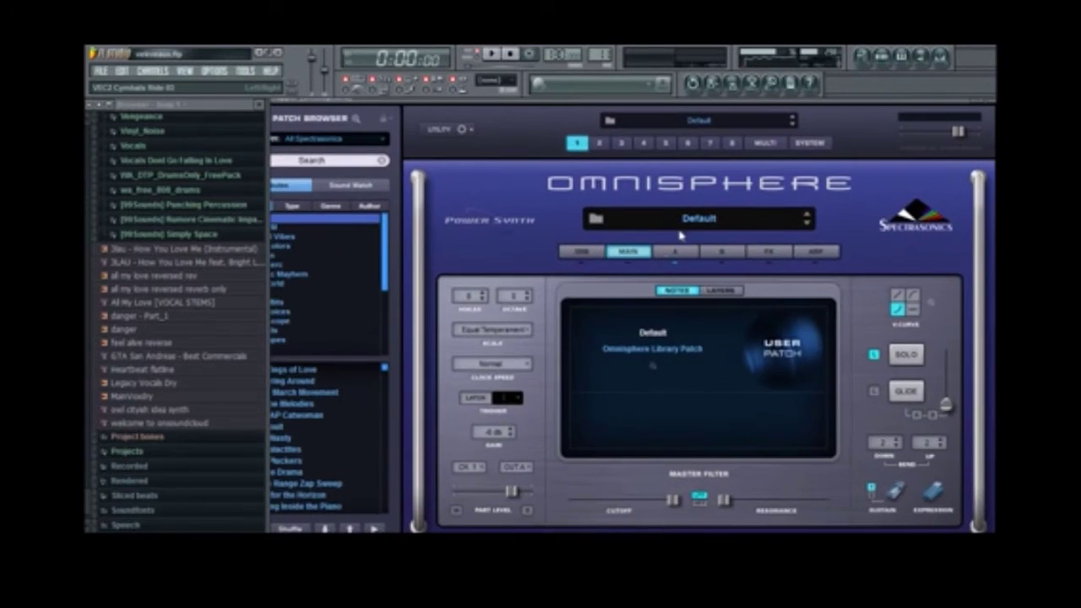
left_click(676, 251)
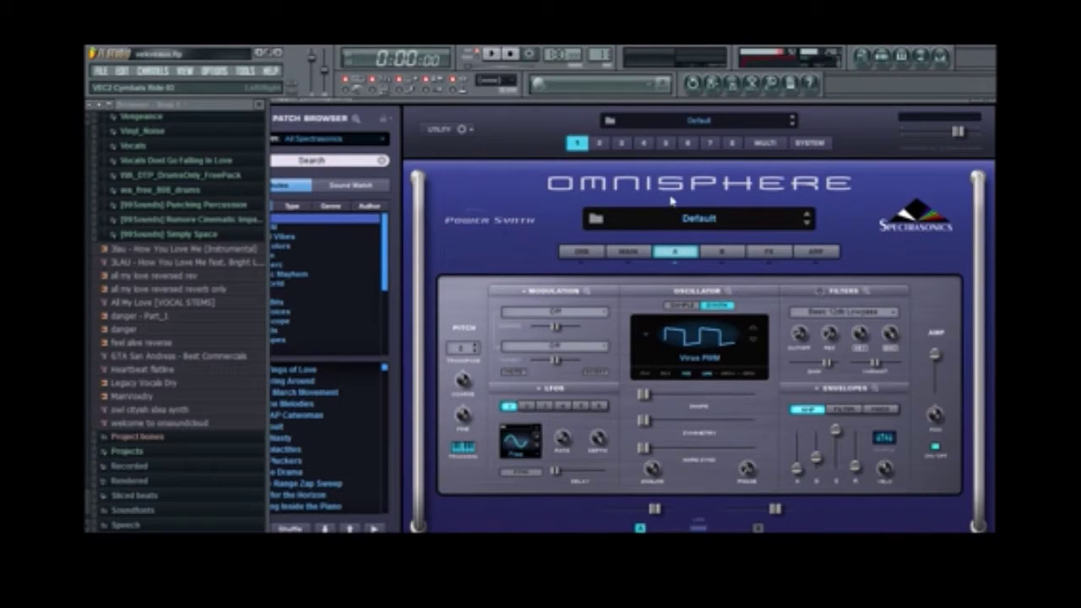
left_click_drag(682, 108, 677, 130)
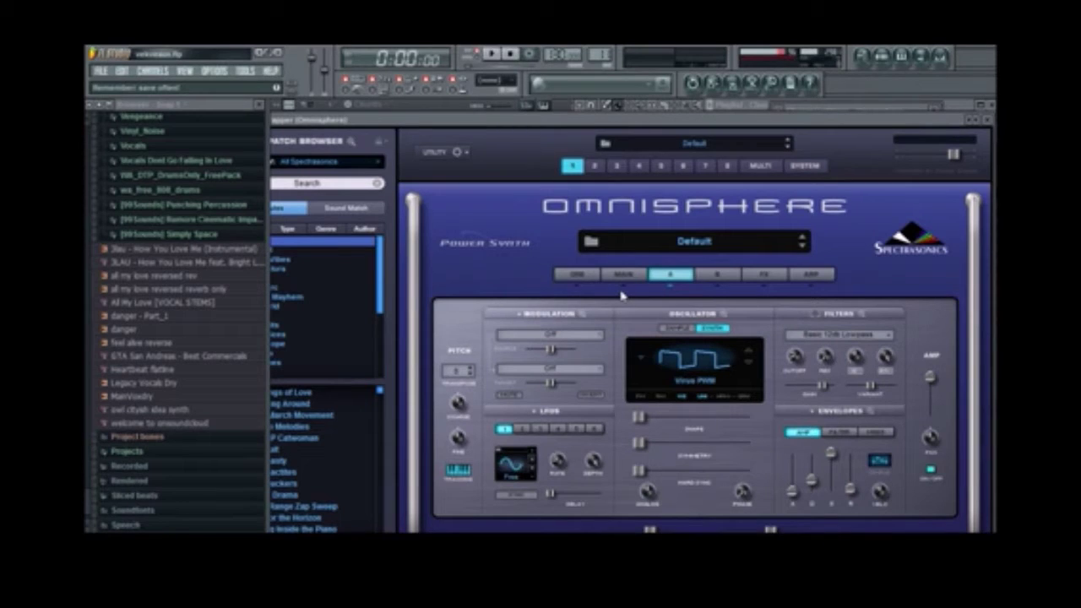
left_click(684, 399)
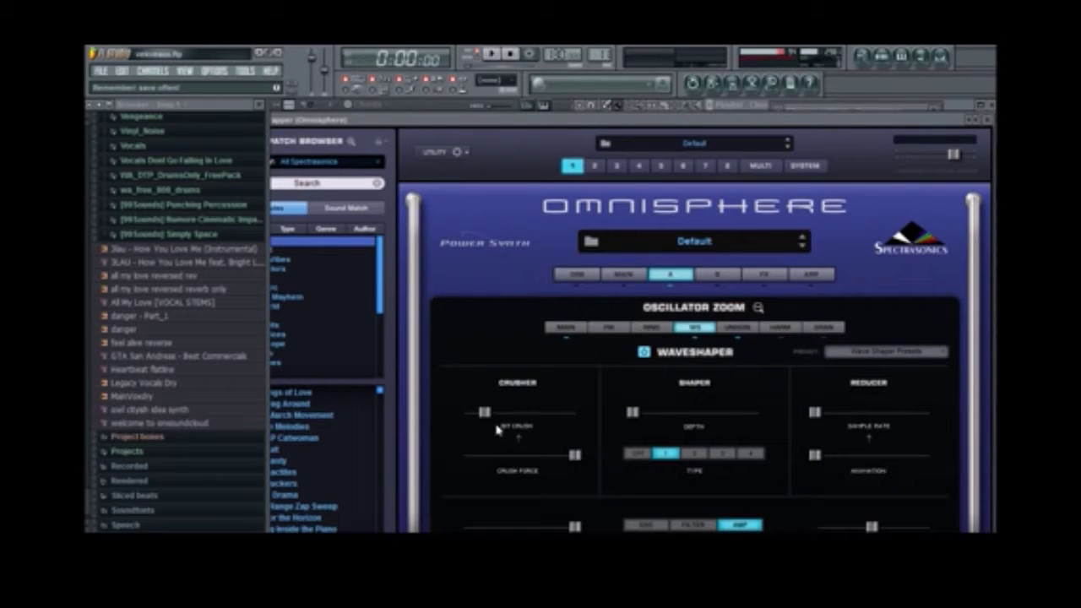
left_click(987, 119)
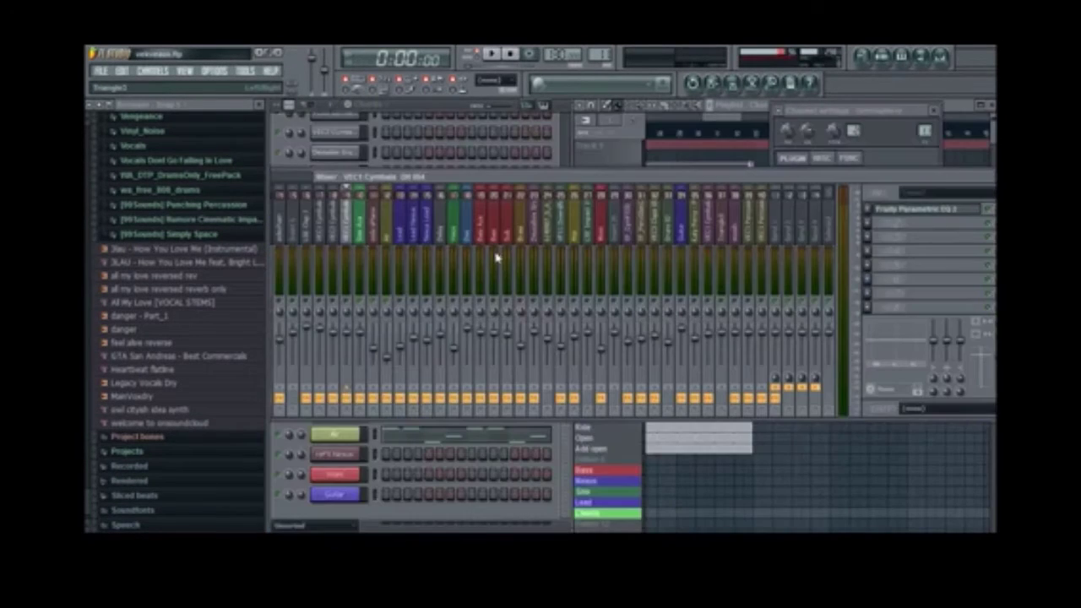
Audition the Chords pattern with the green aux mixer track selected, and stop playback
left_click(360, 241)
key("space")
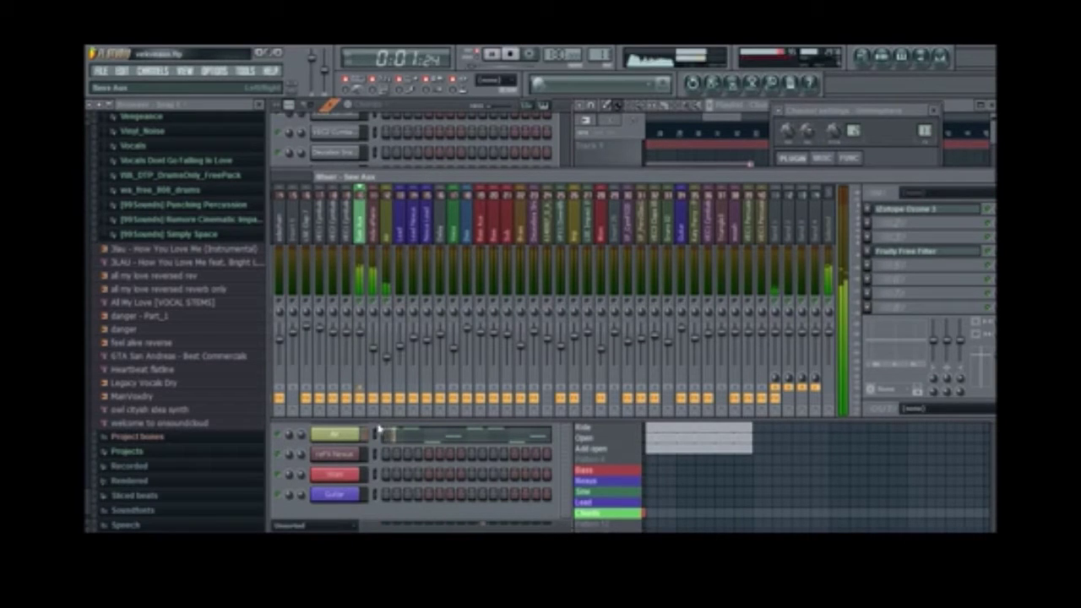
key("space")
Open the Air mixer track's Fruity Parametric EQ 2 and arrange its window alongside the mixer
left_click(387, 223)
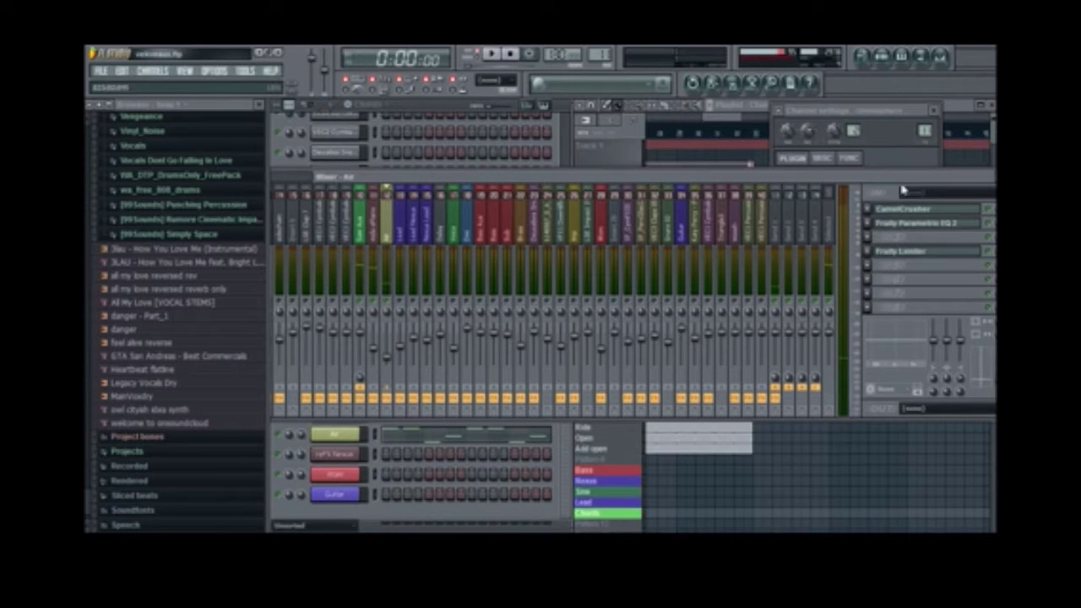
left_click(905, 224)
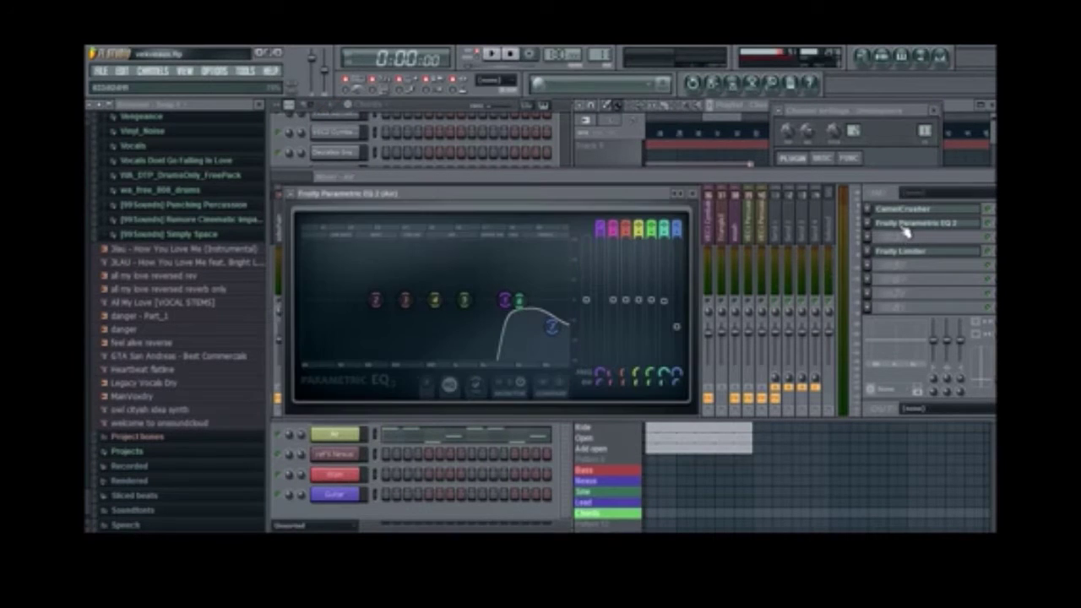
left_click_drag(551, 205, 590, 140)
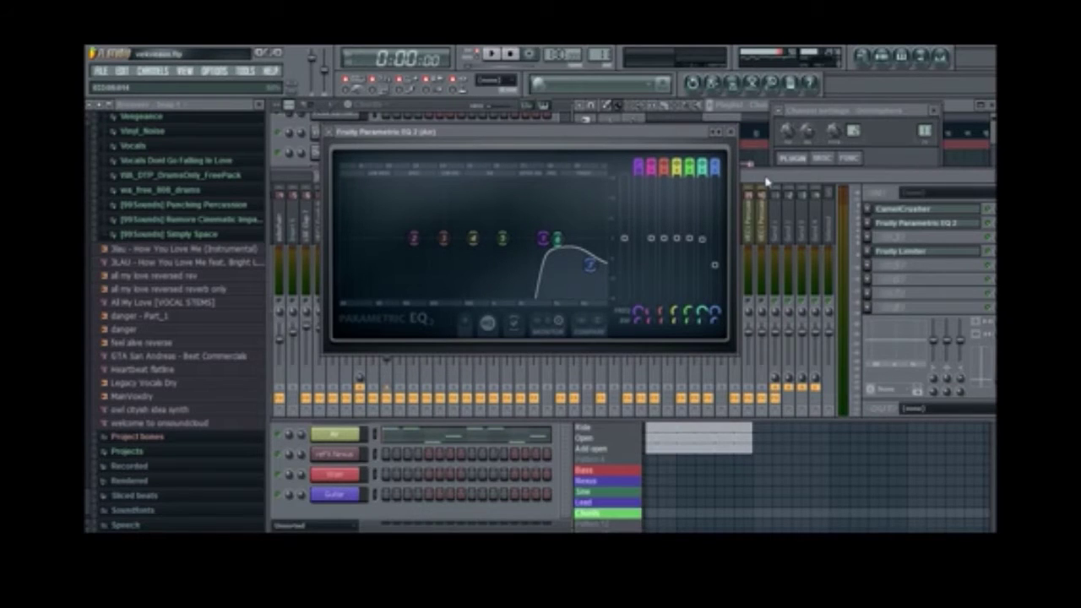
left_click_drag(766, 178, 743, 267)
left_click_drag(590, 133, 530, 127)
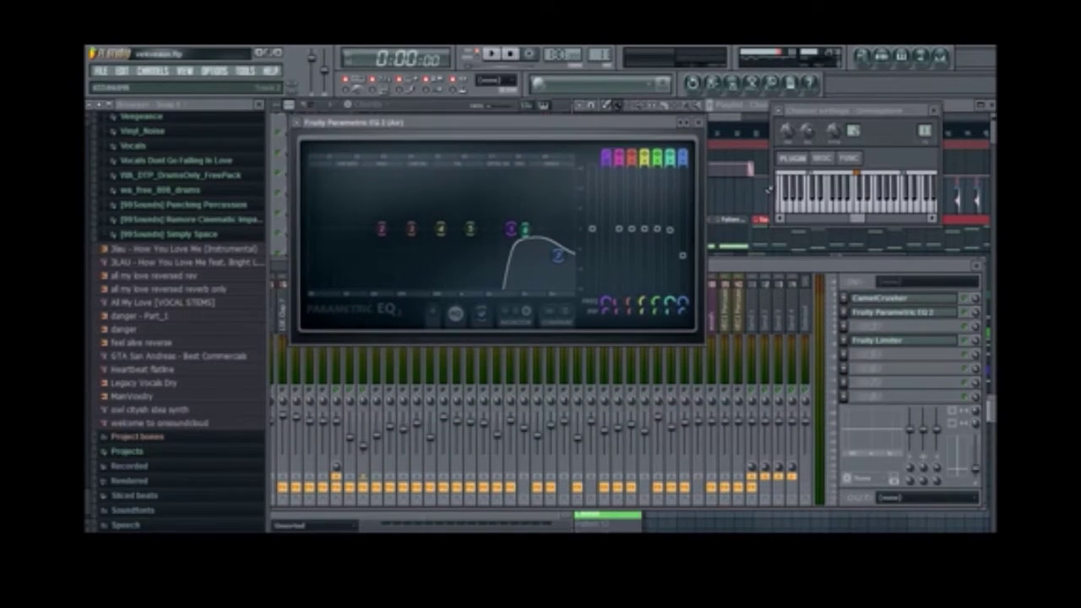
left_click_drag(751, 272, 684, 330)
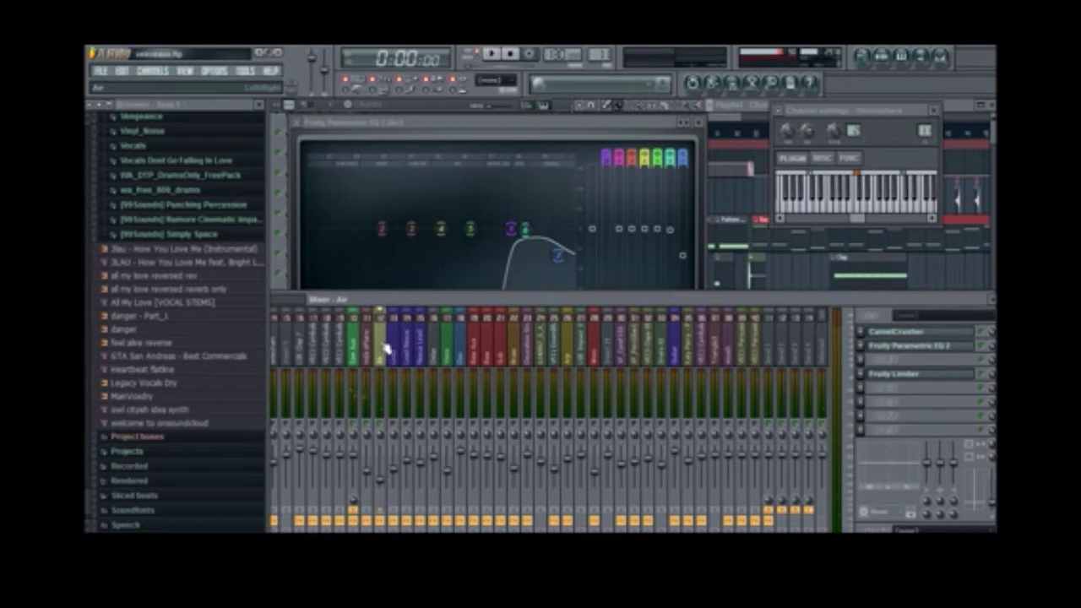
Review the Air track's CamelCrusher settings and EQ curve, and close the plugin and channel settings windows
left_click(933, 336)
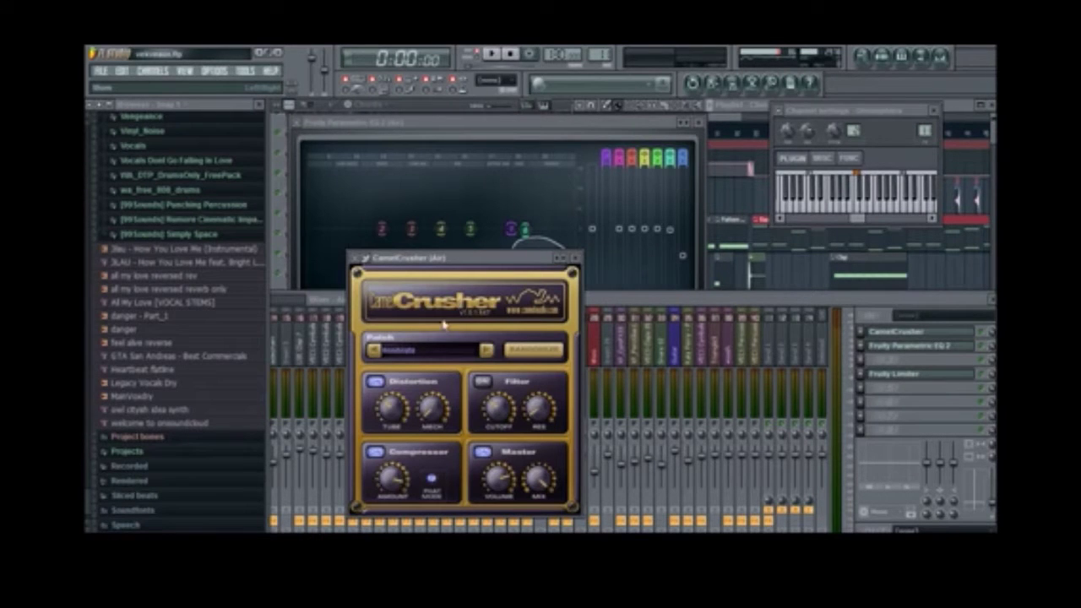
left_click(575, 257)
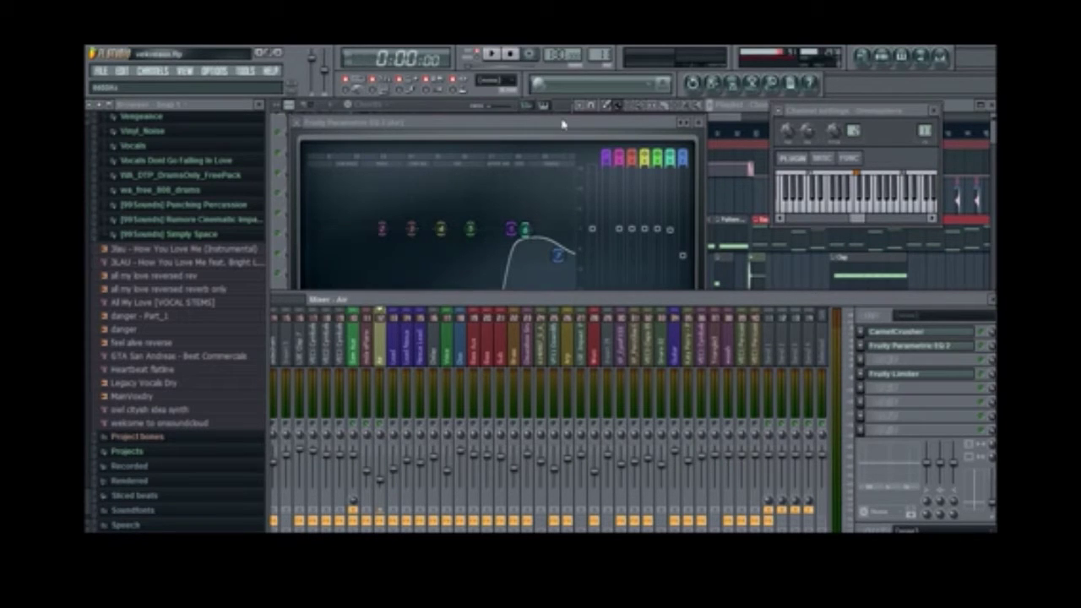
left_click(509, 234)
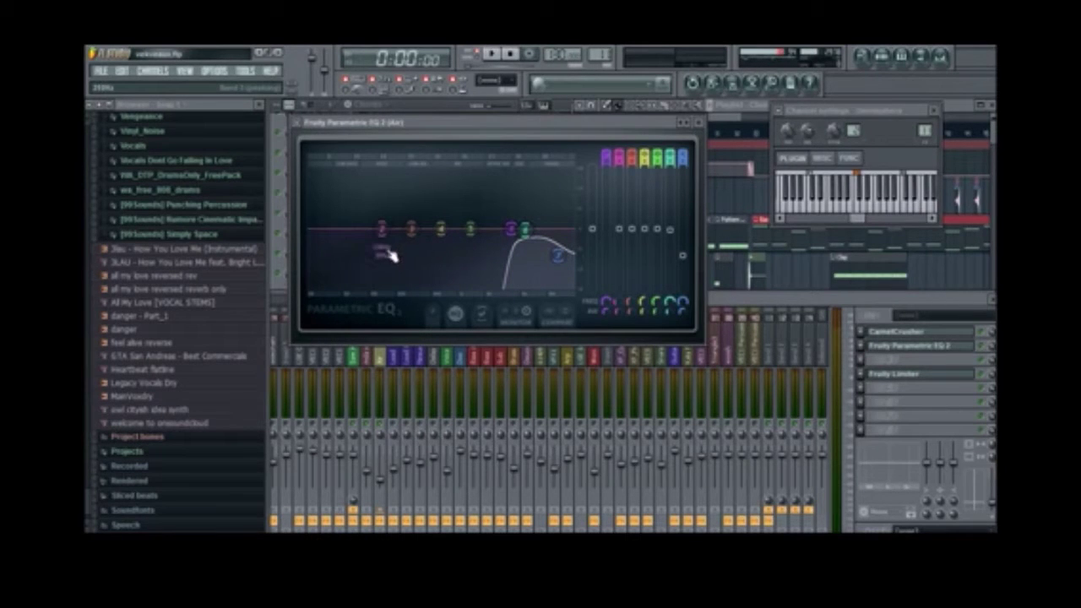
left_click(698, 122)
left_click(935, 112)
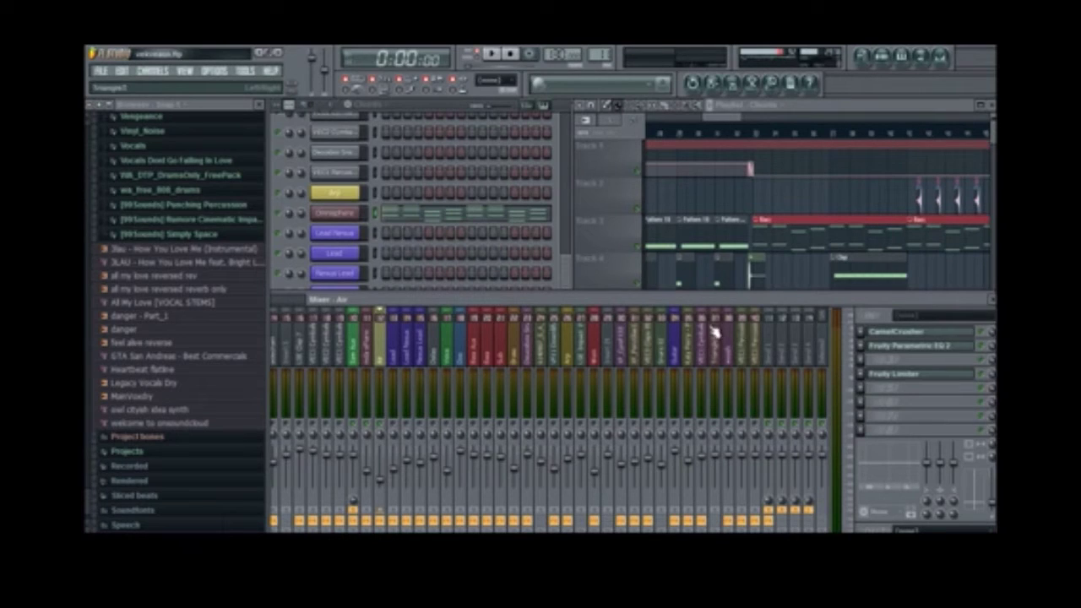
Select the Kick Aux mixer track and audition the playlist from the start of the section where the Bass, Chords and Lead clips begin
left_click(933, 381)
left_click(753, 291)
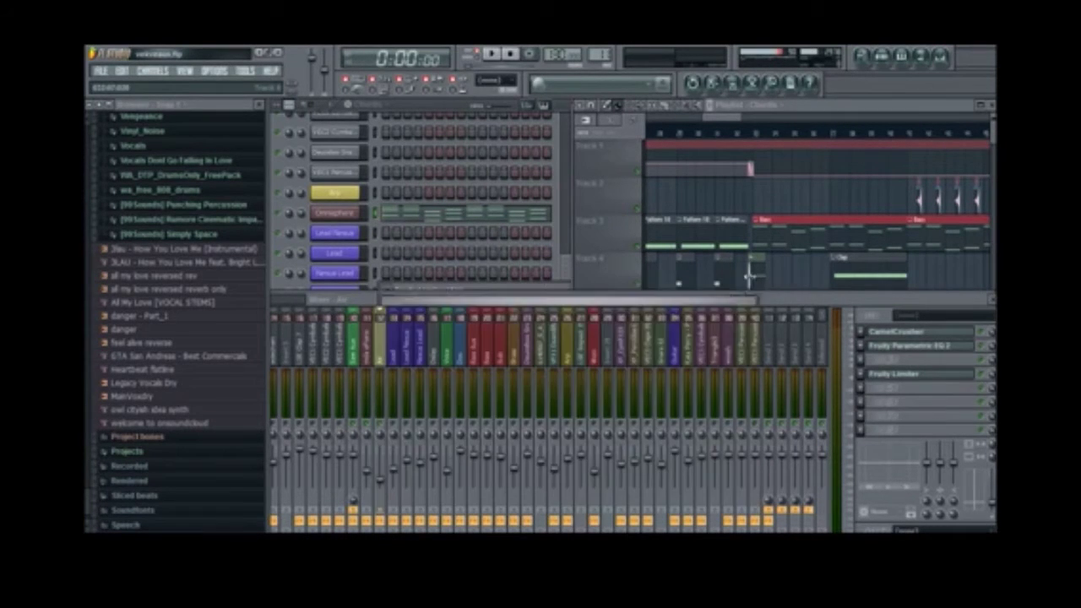
left_click(764, 191)
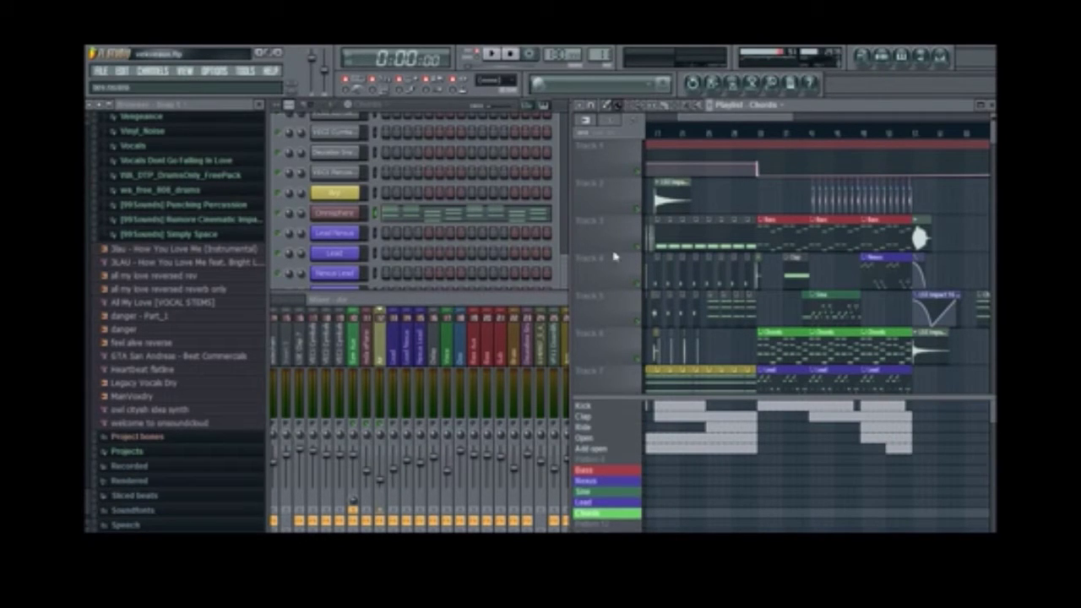
scroll(757, 199, "up", 4)
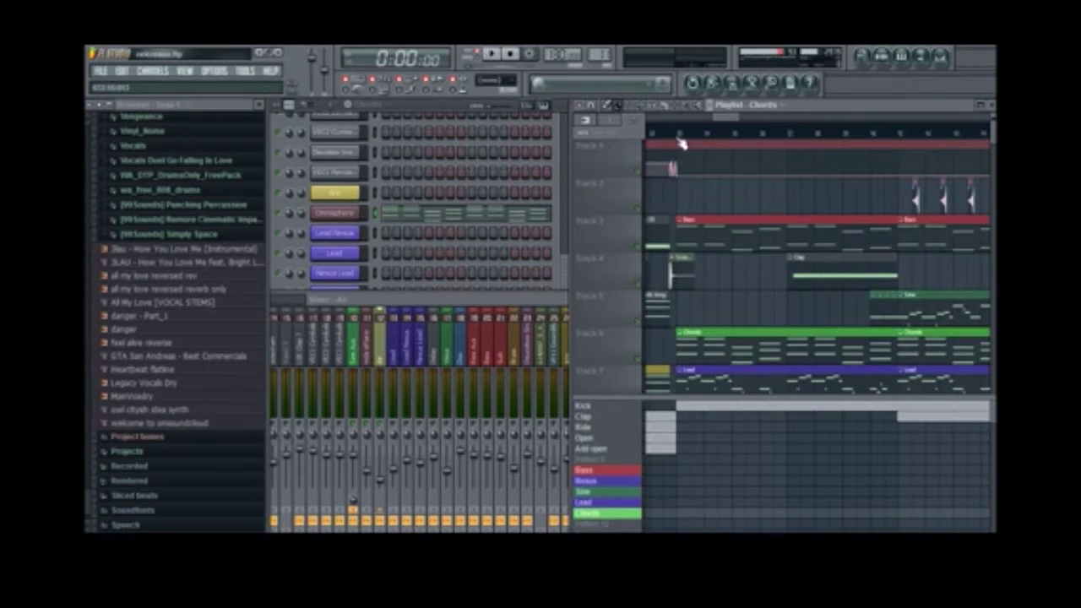
left_click_drag(502, 300, 678, 269)
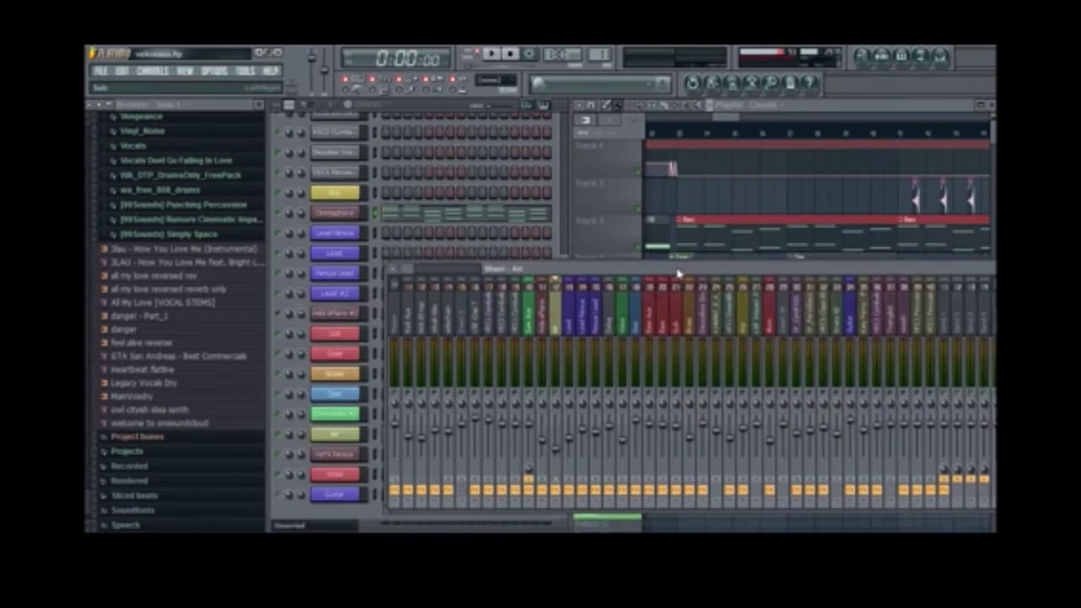
left_click(415, 319)
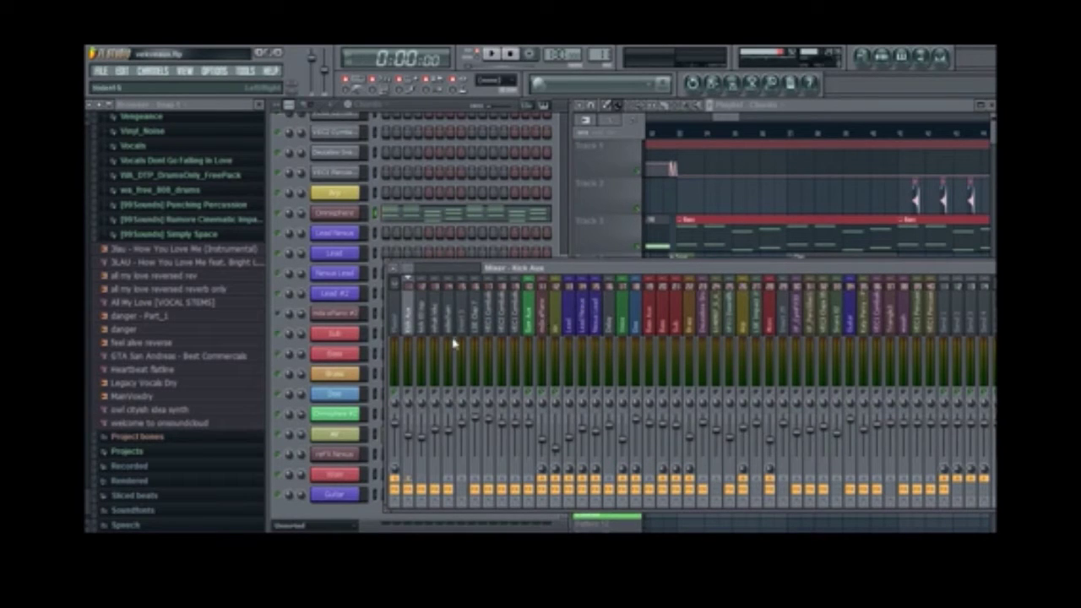
left_click(681, 133)
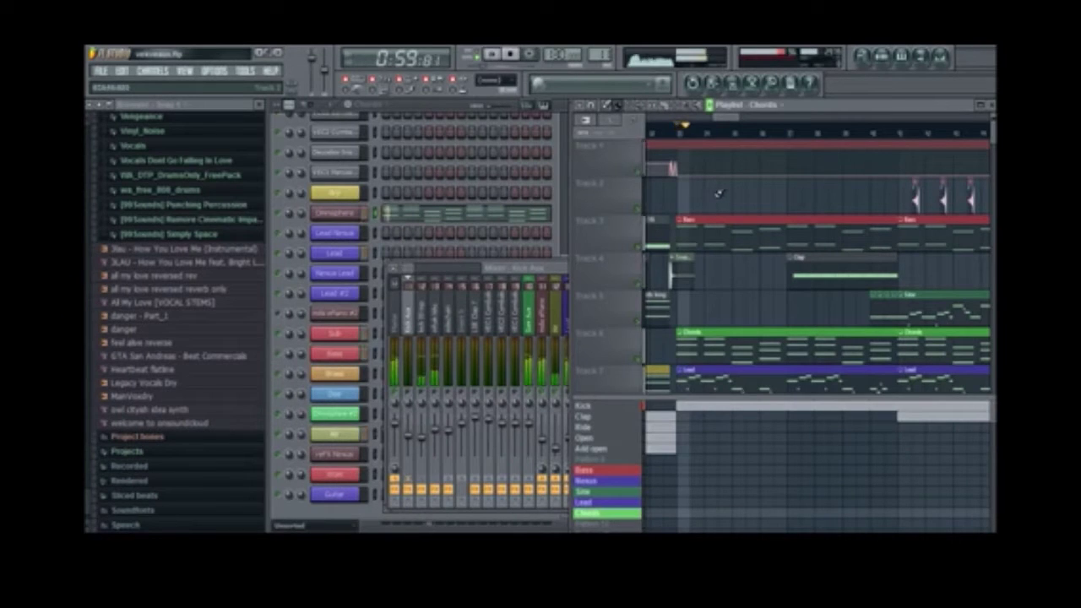
left_click(537, 395)
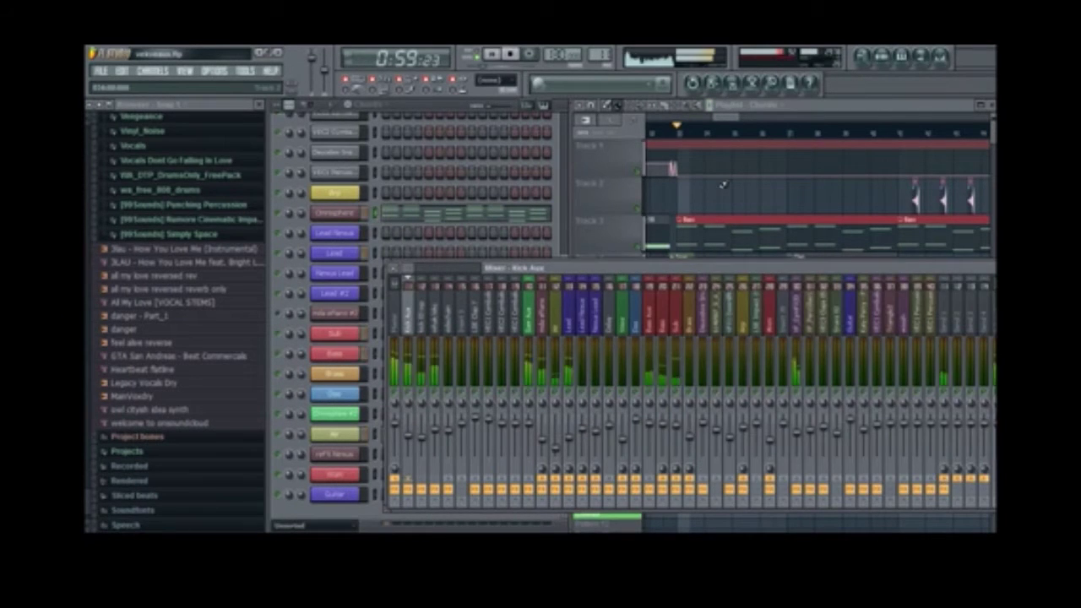
left_click(705, 191)
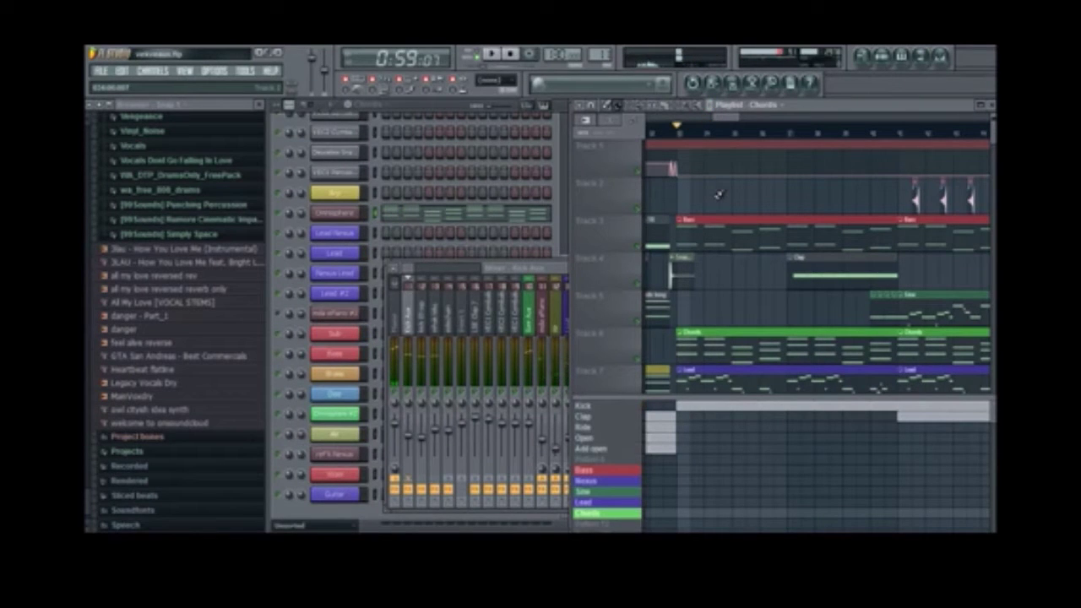
Select the Lead mixer track and play the section with the Bass, Chords and Lead clips to hear the lead layering
left_click_drag(545, 268, 466, 242)
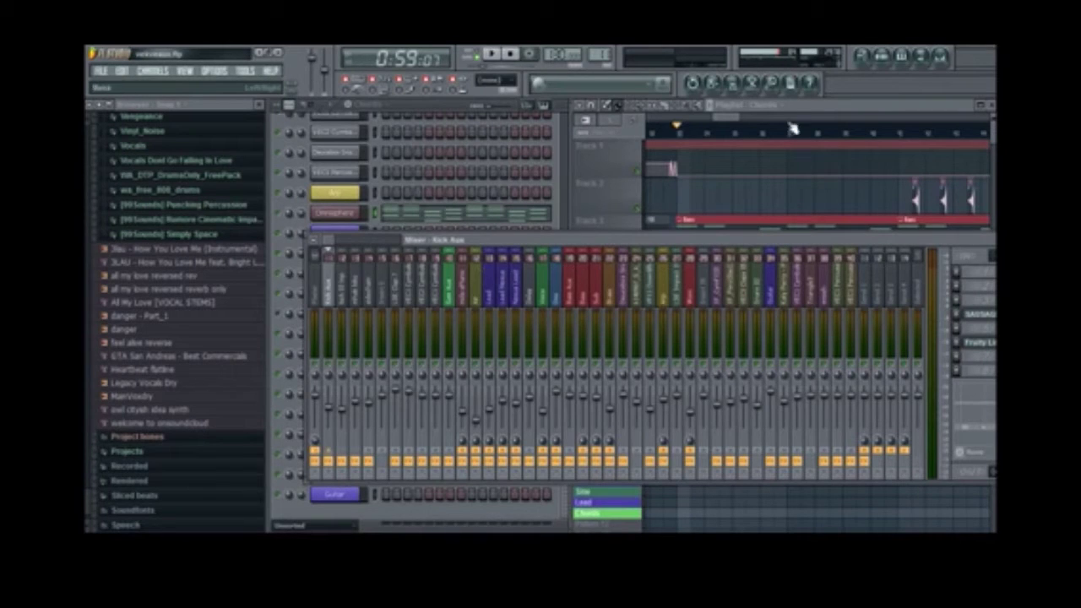
left_click_drag(551, 241, 508, 230)
key("F5")
left_click(440, 305)
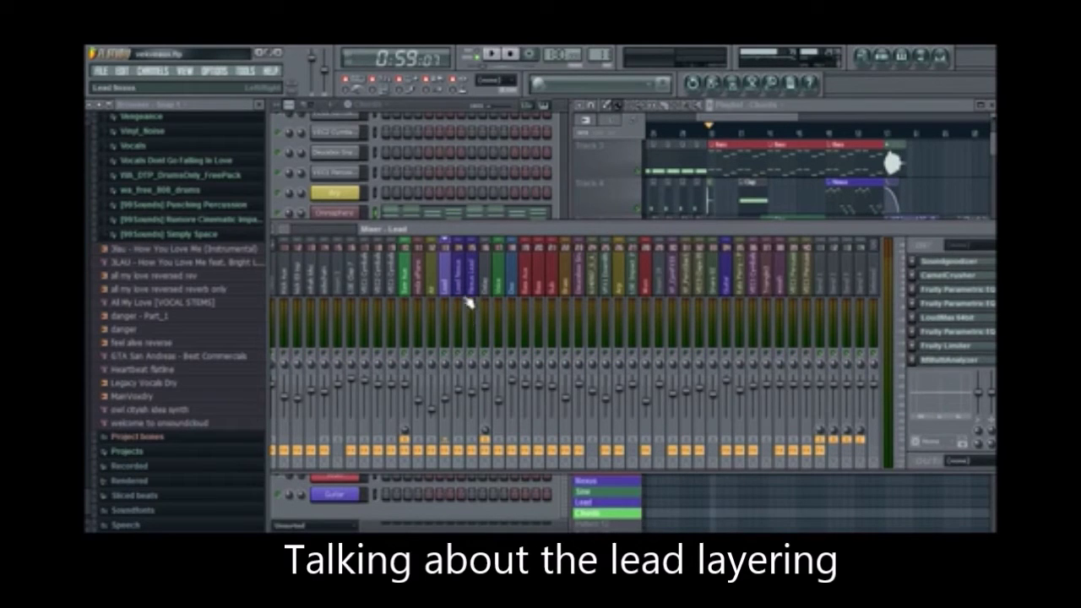
left_click(760, 199)
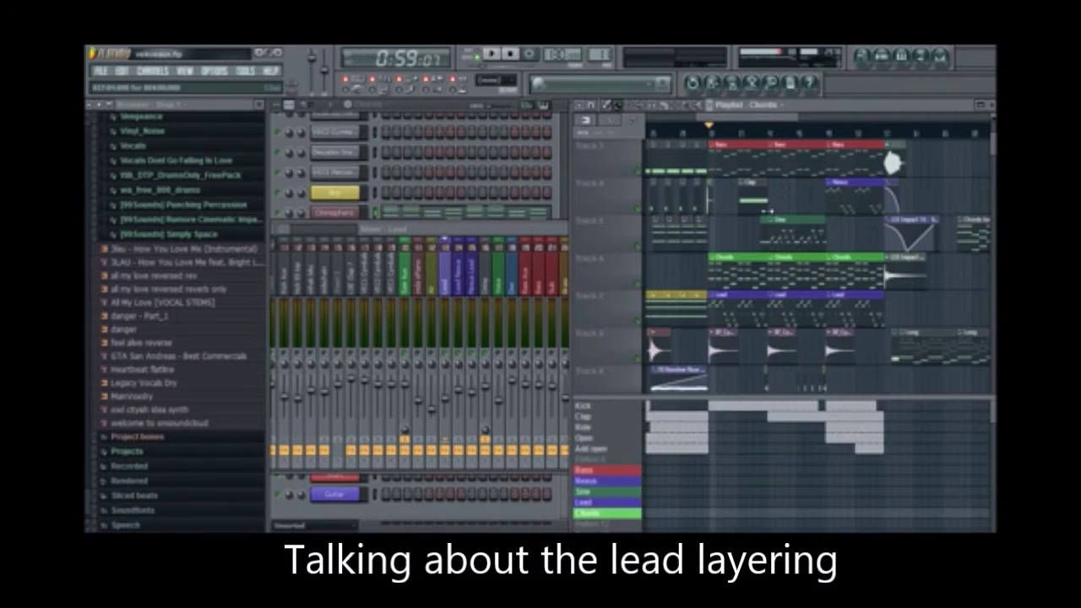
scroll(753, 222, "up", 2)
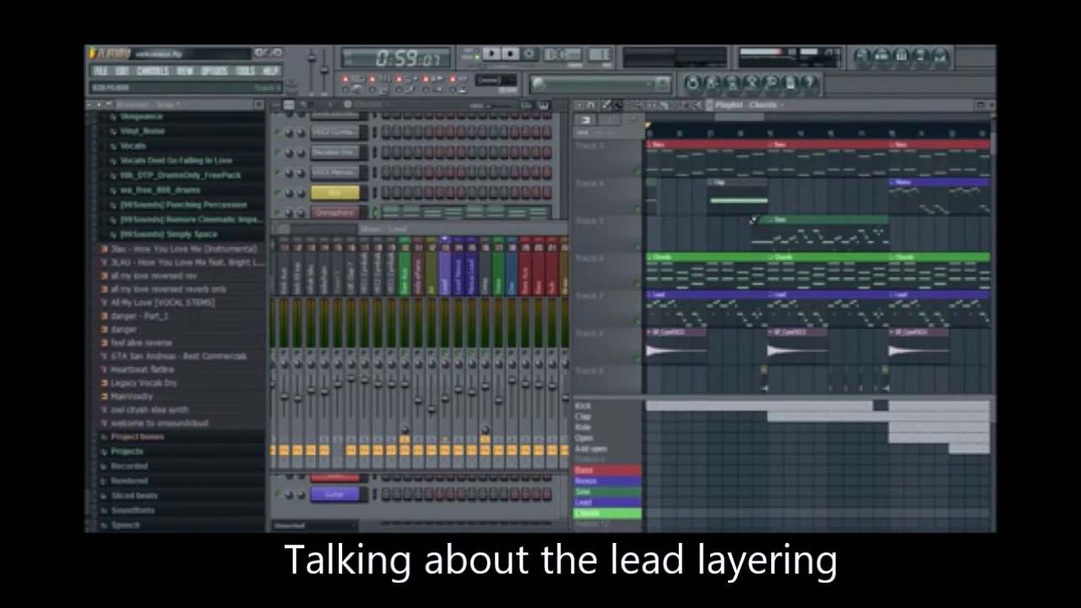
left_click(450, 291)
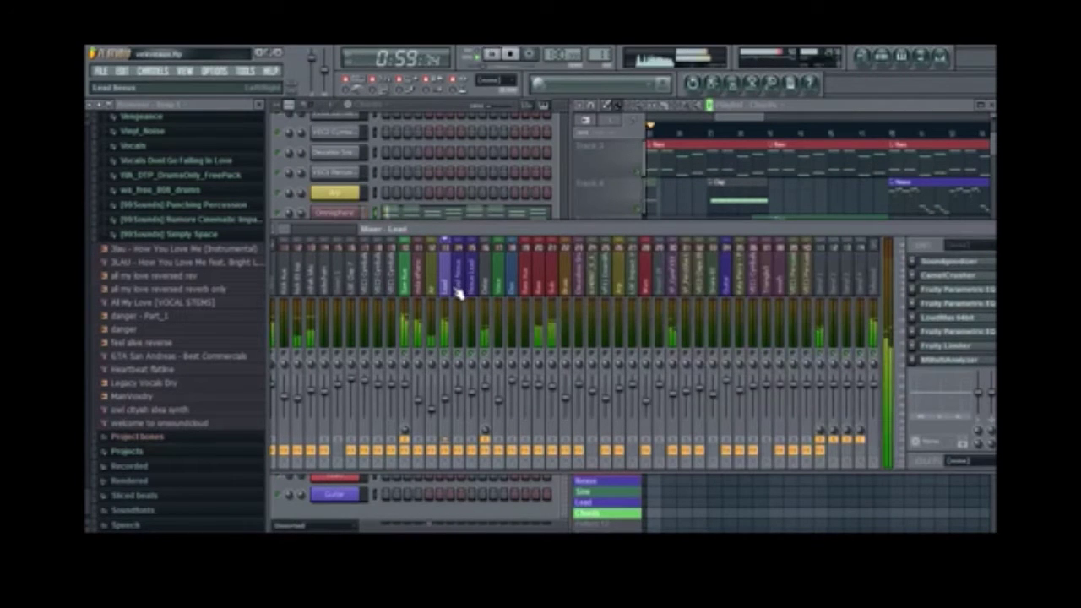
Open the Lead channel's Sylenth1 synth and place its whole window in view to examine the patch
left_click(436, 109)
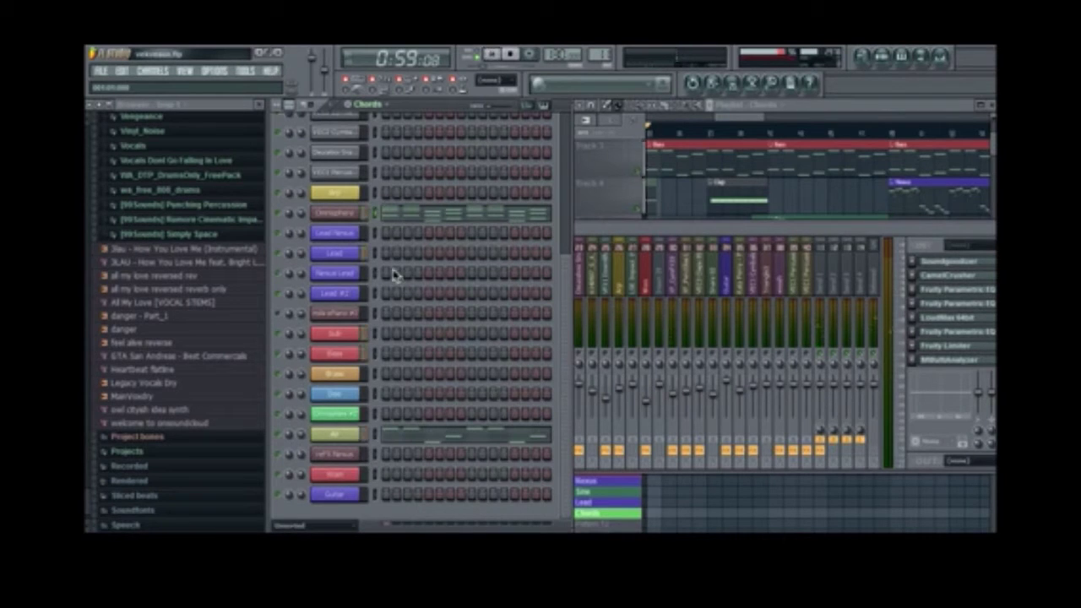
left_click(339, 269)
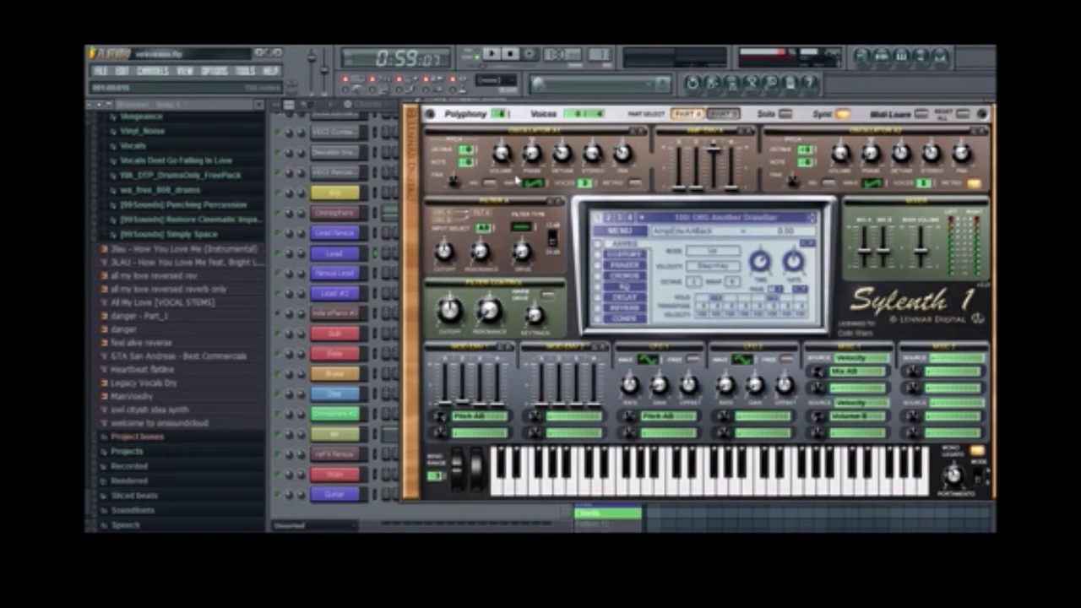
left_click_drag(616, 105, 571, 132)
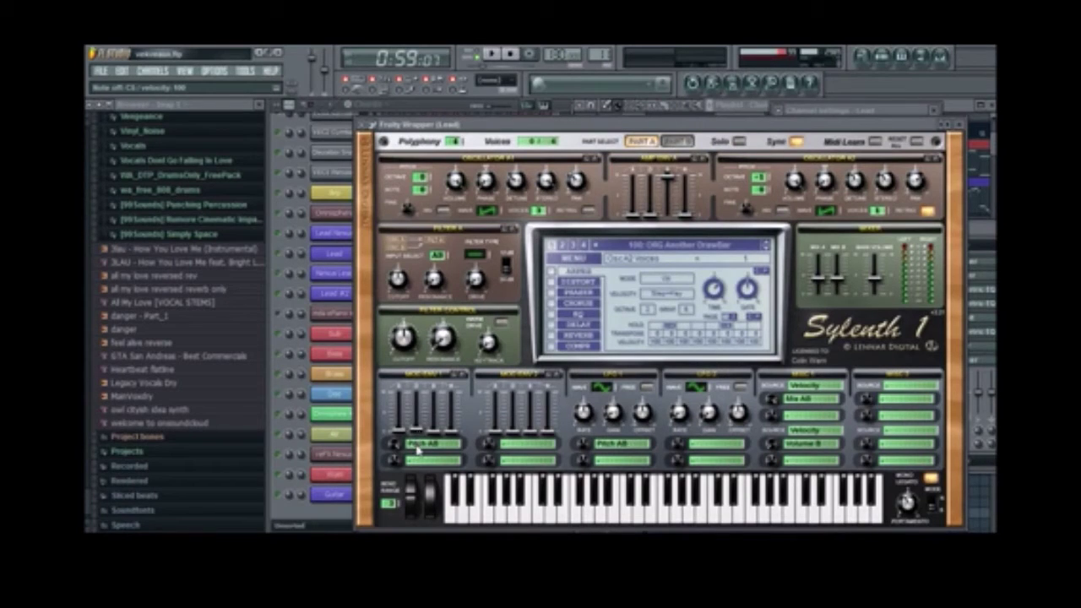
Try Pan AB as modulation envelope 1's first destination, restore Pitch AB, and close Sylenth1
scroll(416, 450, "up", 3)
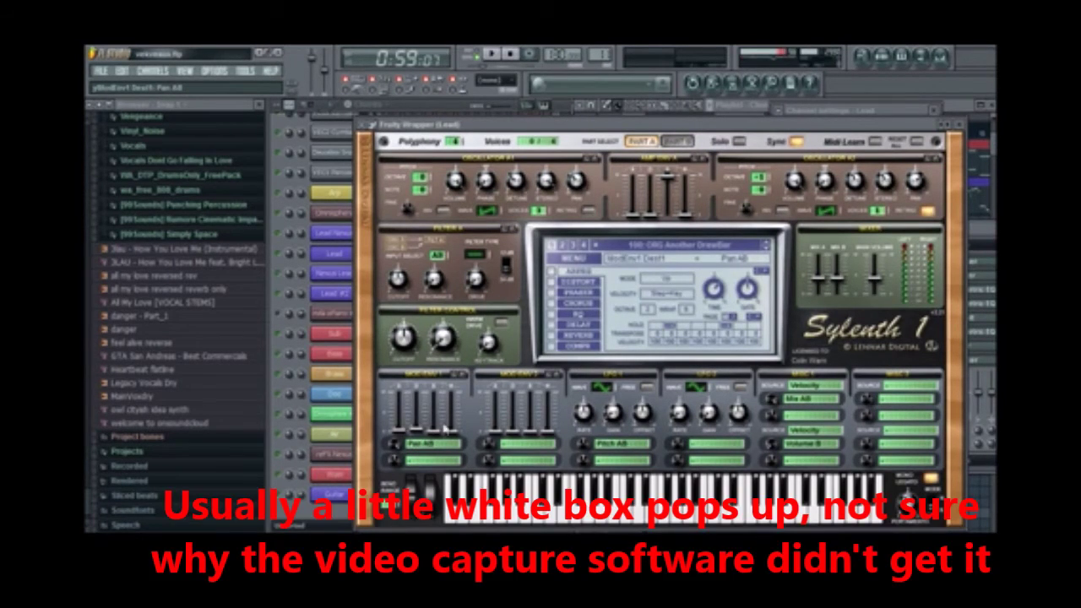
left_click(462, 369)
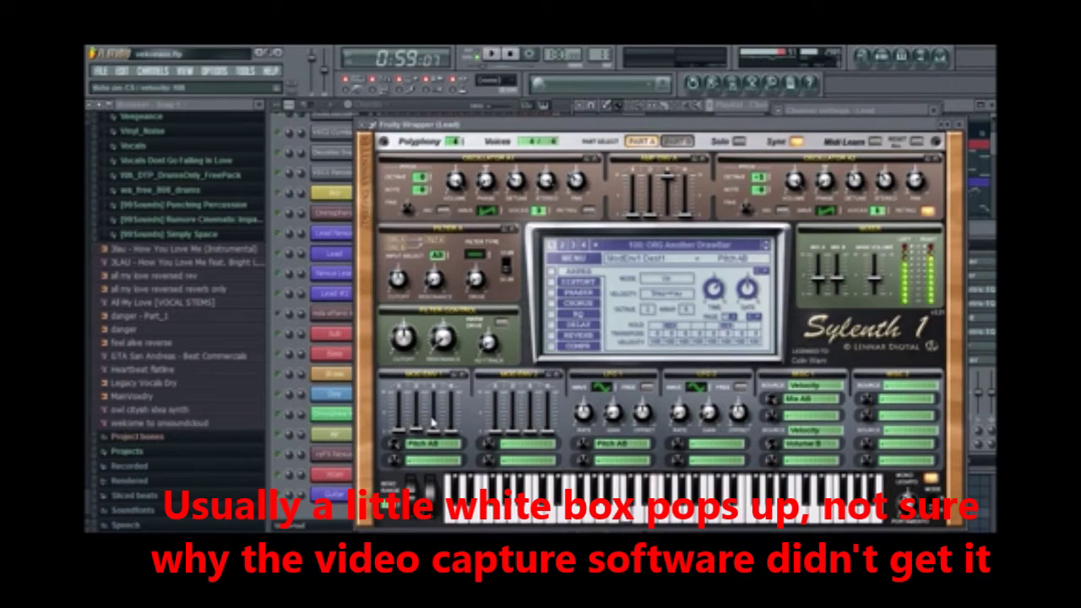
left_click(960, 124)
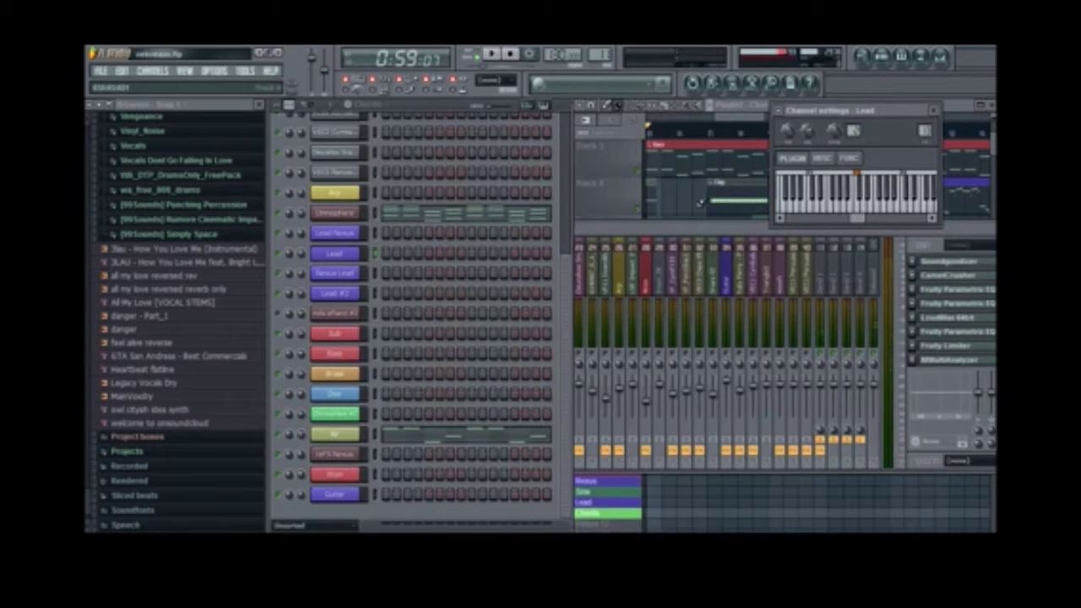
Bring the whole mixer into view and inspect the Lead track's Soundgoodizer and CamelCrusher effects, closing each one
left_click(632, 235)
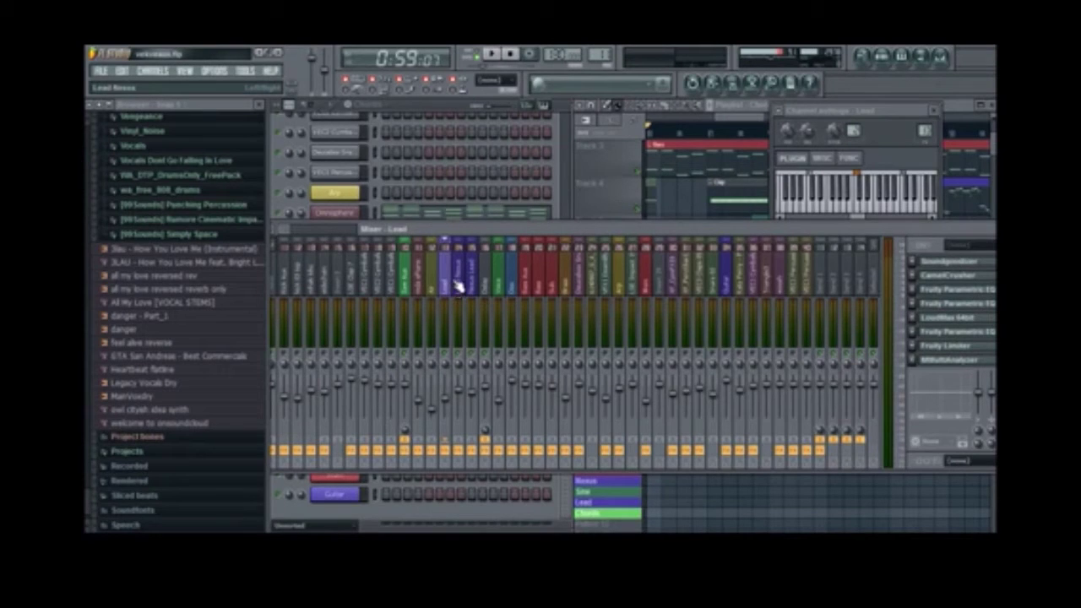
left_click_drag(590, 234, 511, 238)
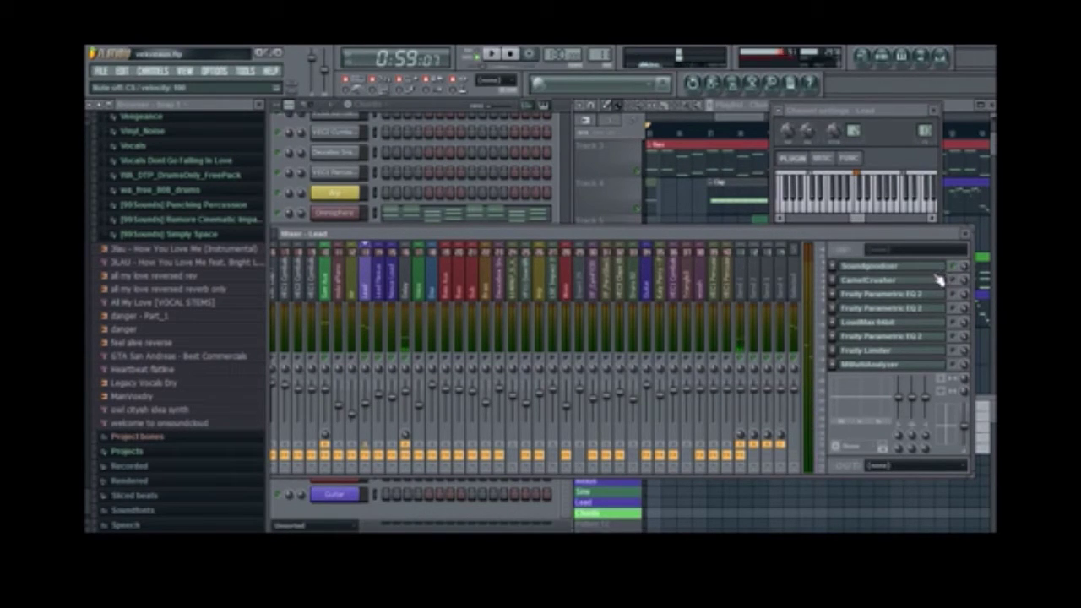
left_click(907, 267)
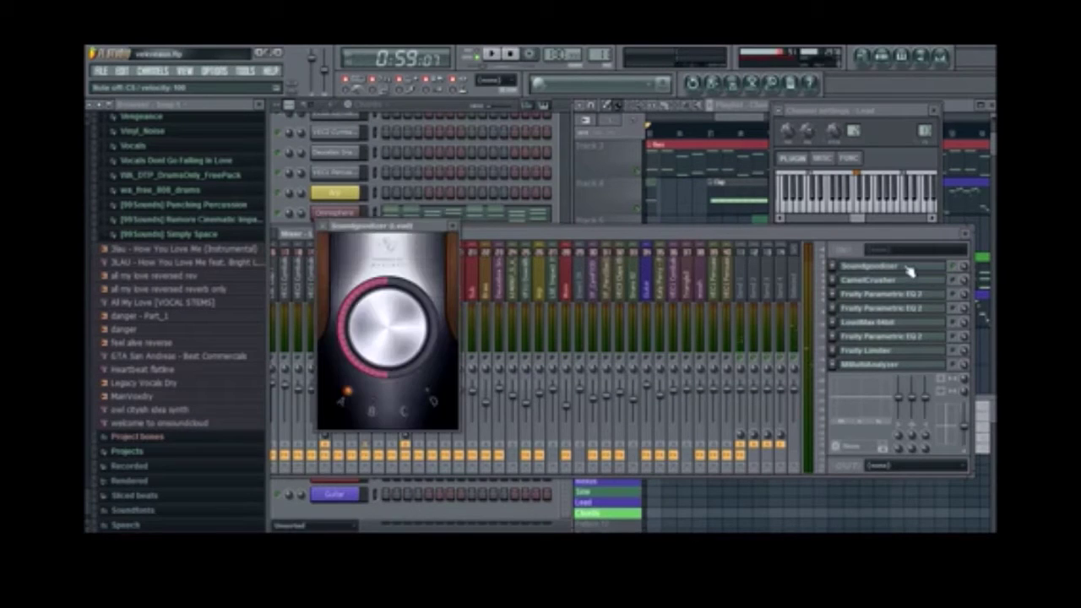
left_click(453, 226)
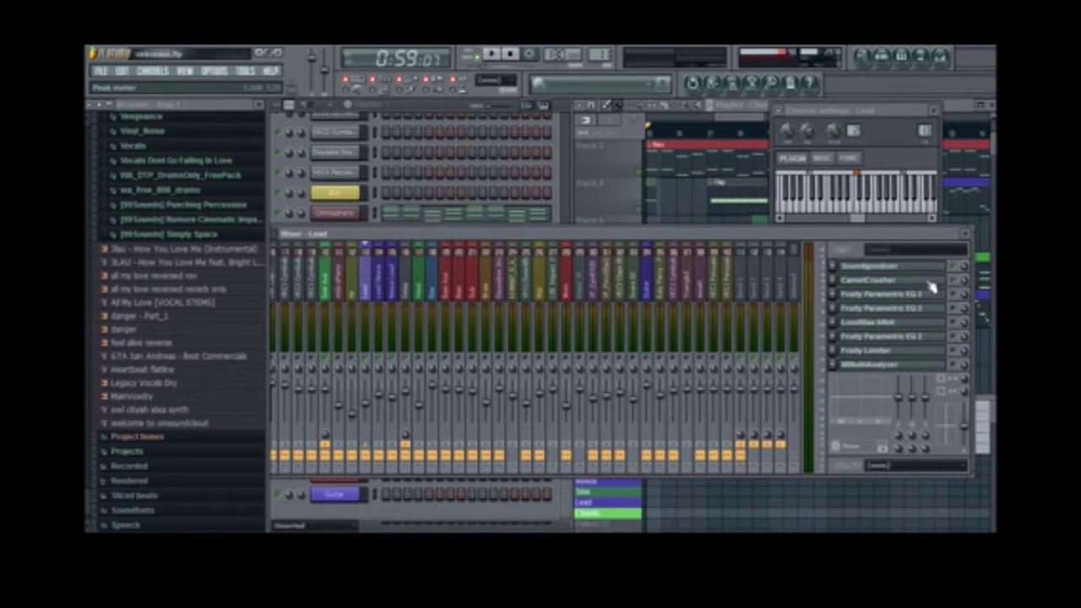
left_click(932, 286)
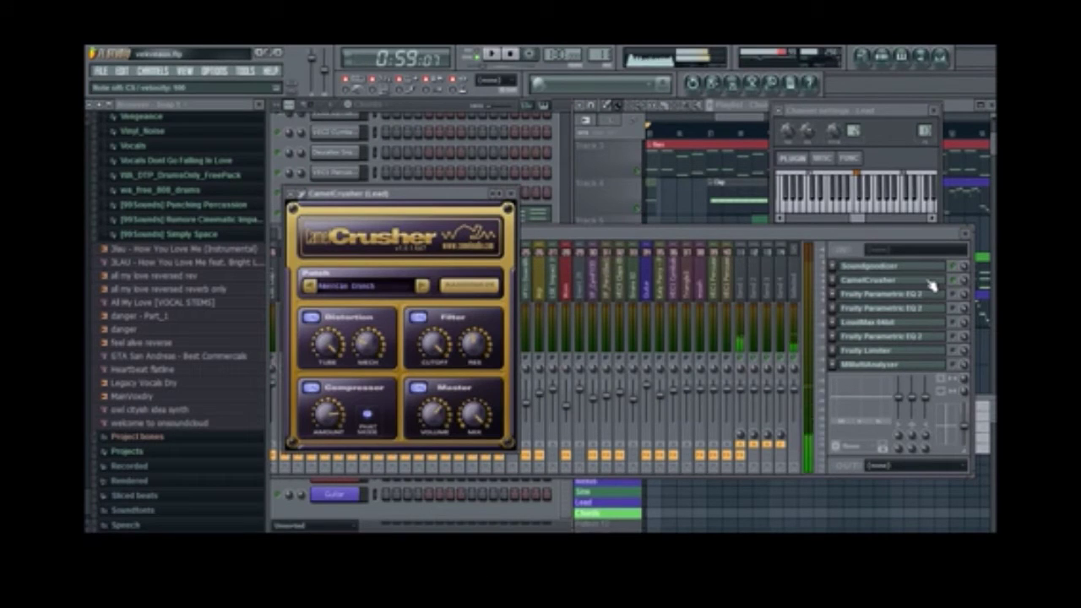
left_click(509, 193)
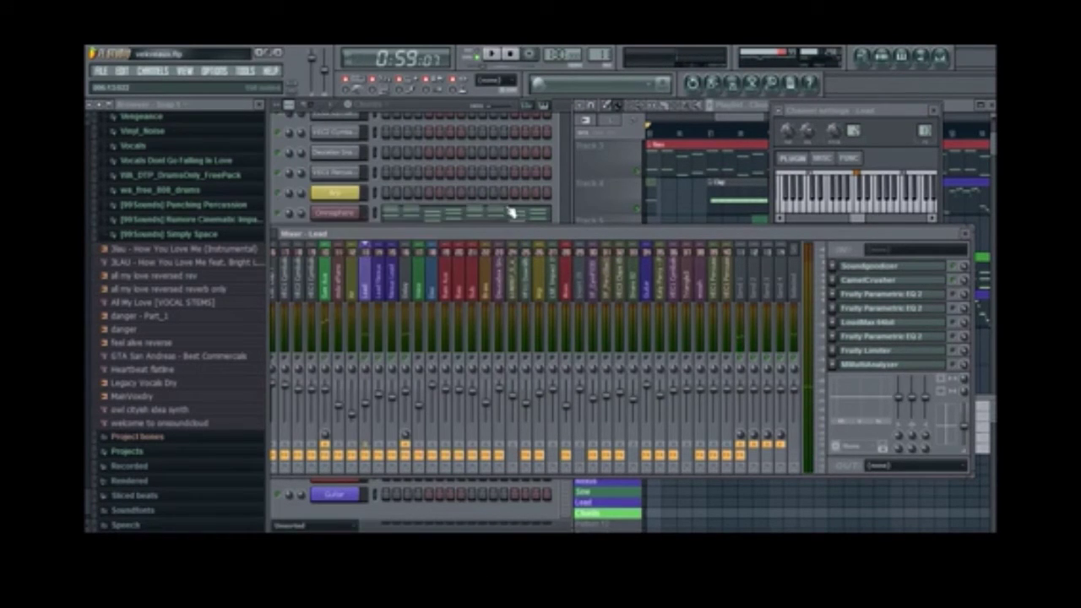
Examine the Lead track's first two Fruity Parametric EQ 2 curves and audition the lead while toggling the effects
left_click(904, 297)
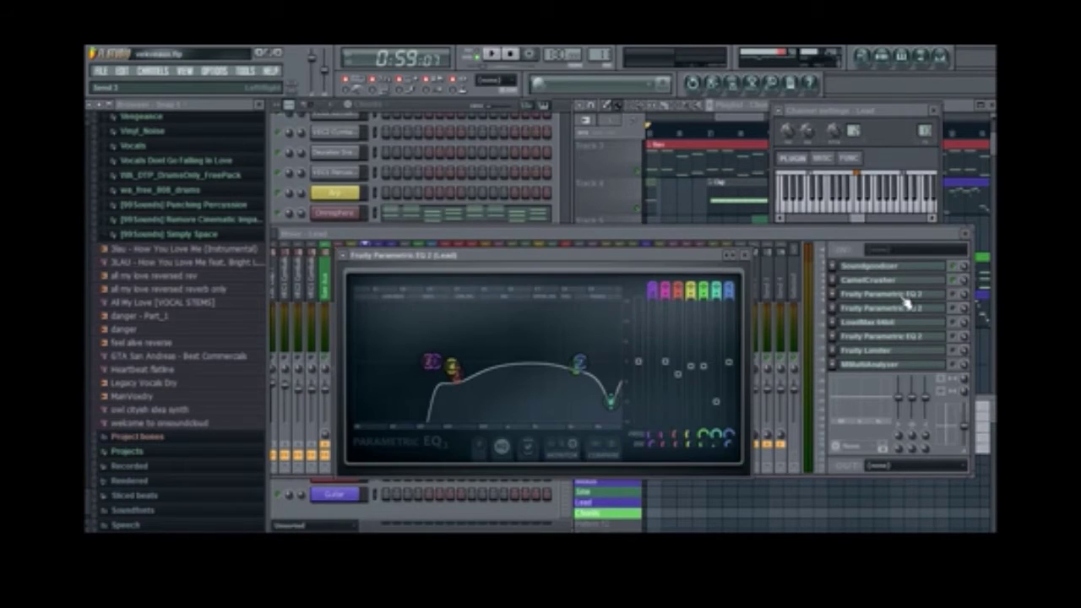
left_click(960, 298)
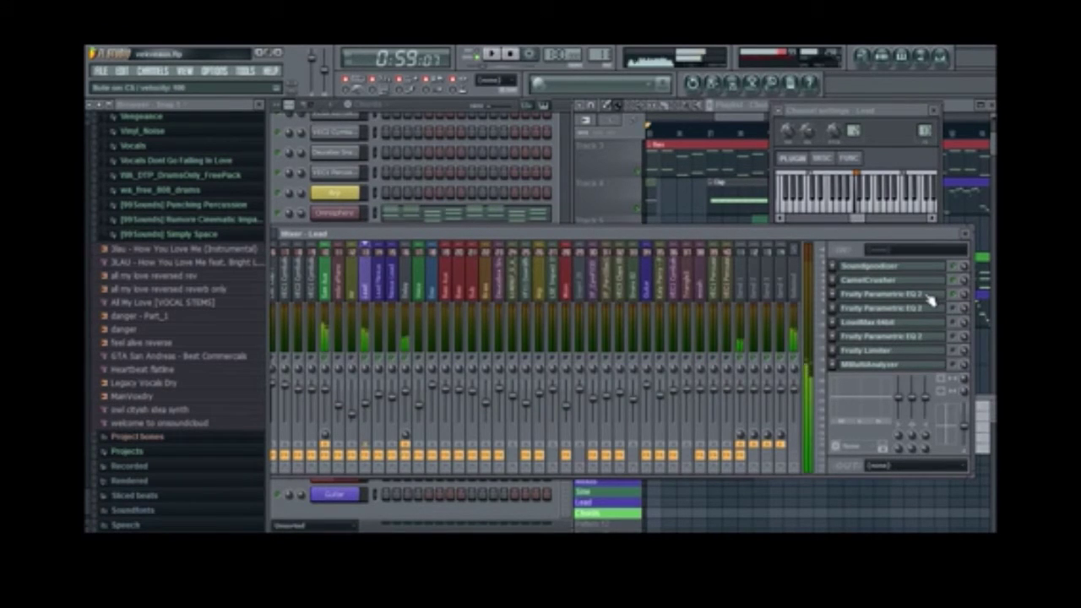
left_click(930, 297)
left_click(959, 304)
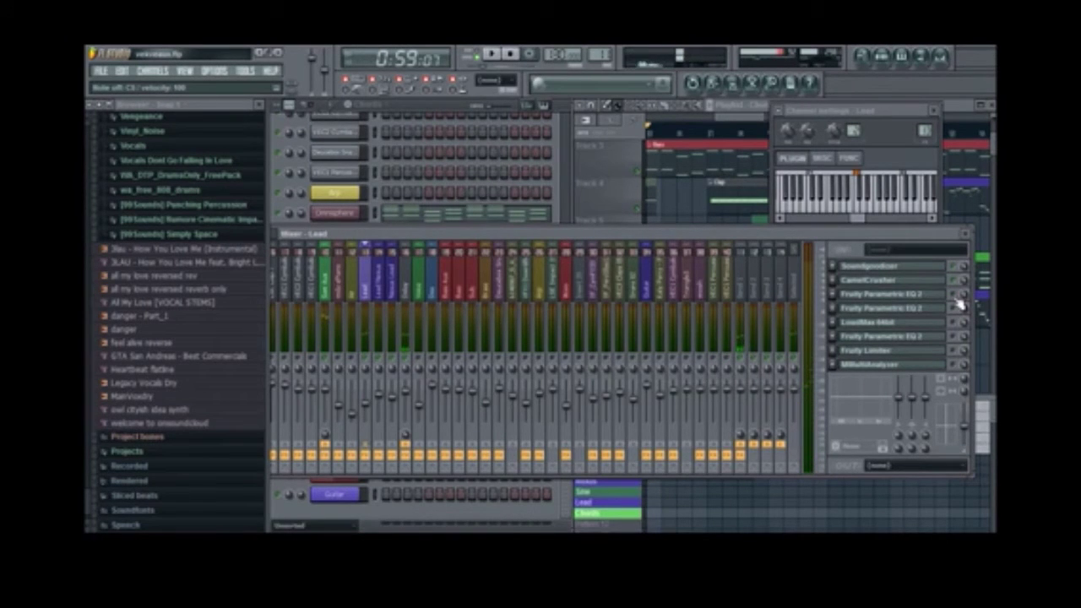
left_click(959, 304)
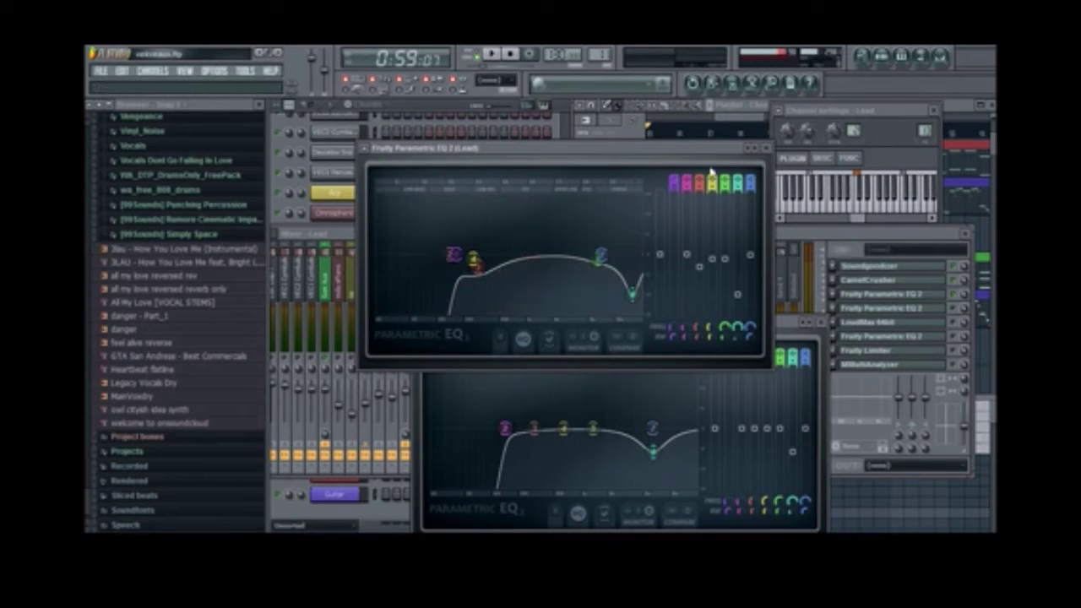
left_click(770, 150)
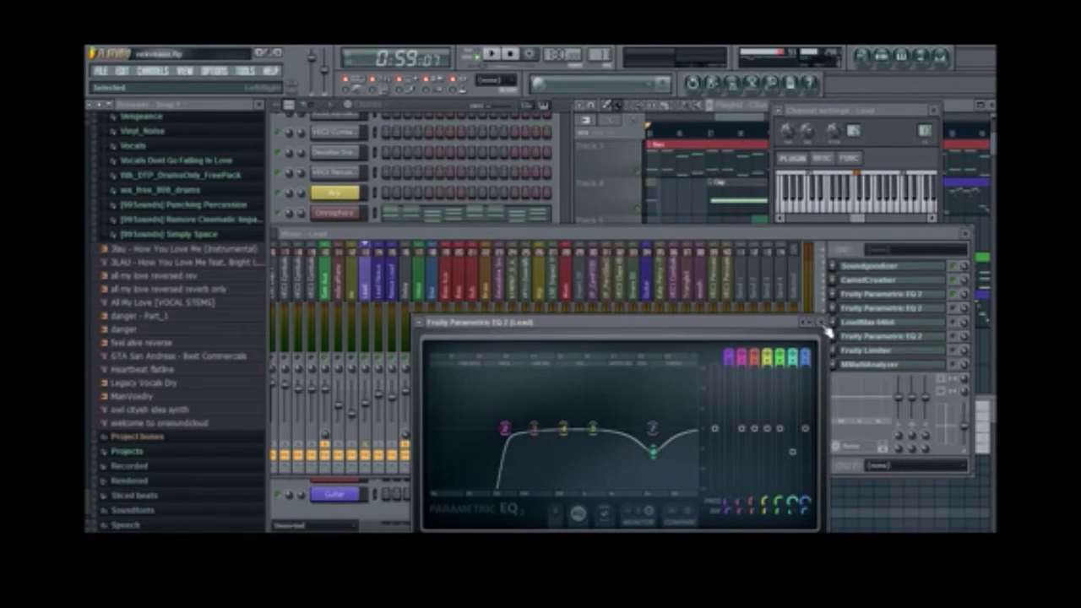
left_click(821, 323)
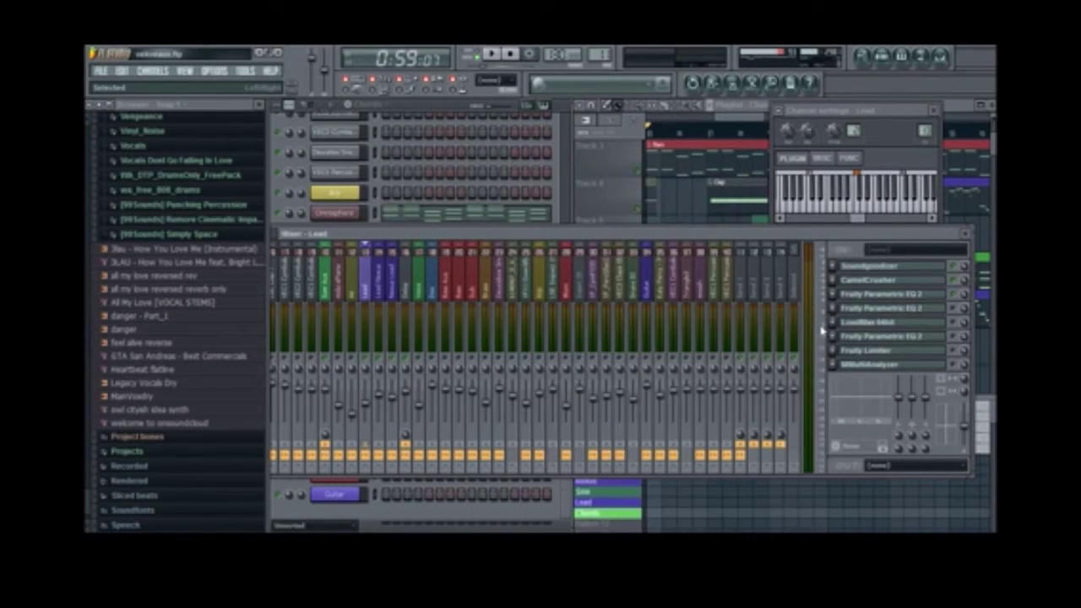
left_click(935, 309)
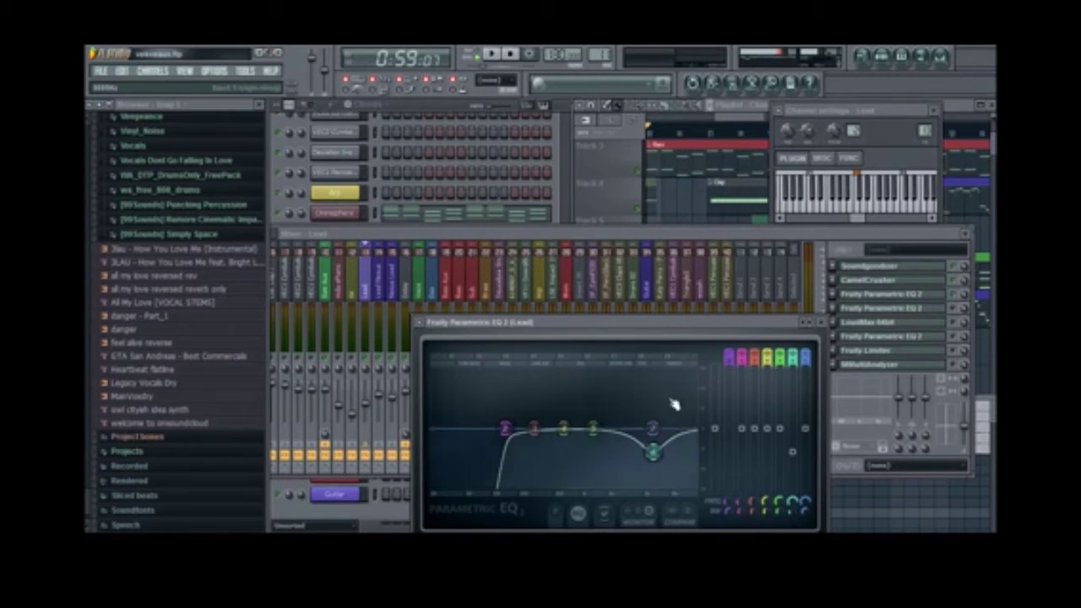
left_click(958, 312)
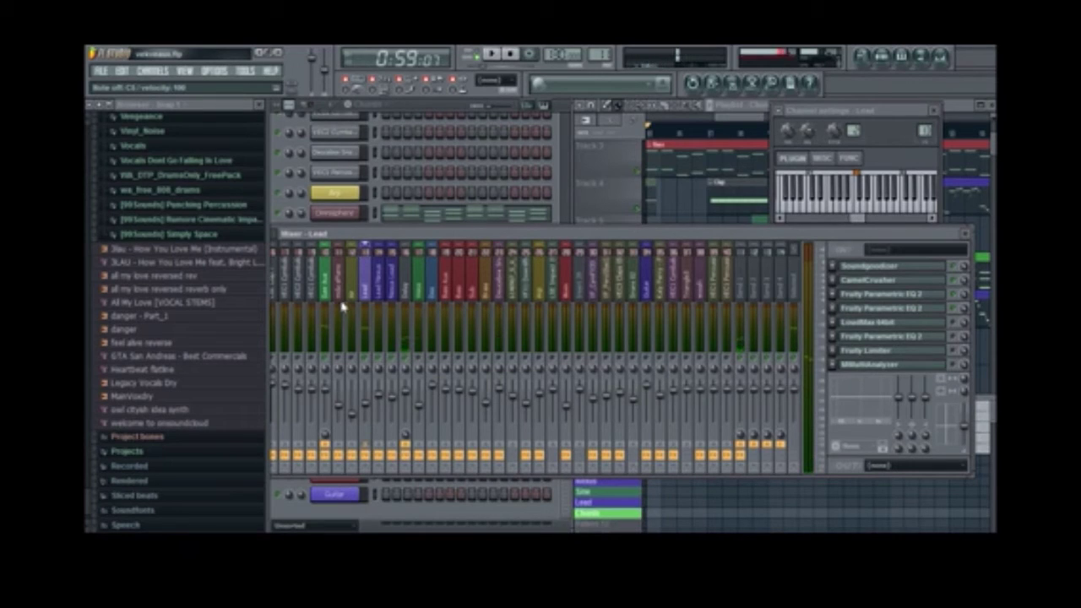
Bring the playlist forward and play the section where the Nexus clip joins the Bass, Chords and Lead clips
left_click(730, 123)
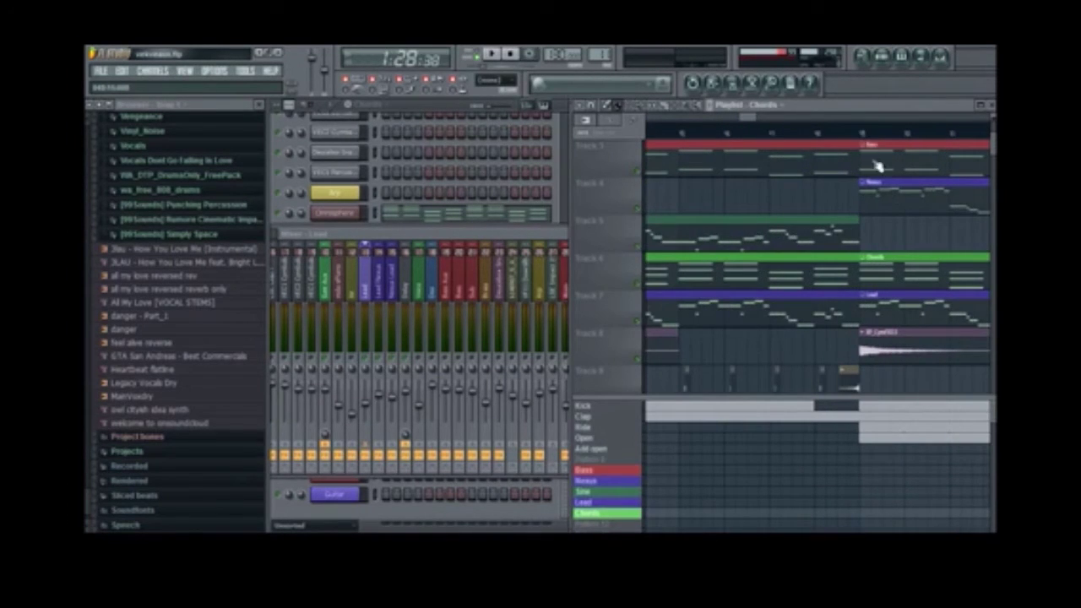
scroll(906, 222, "down", 3)
key("space")
scroll(924, 239, "down", 2)
scroll(924, 239, "up", 5)
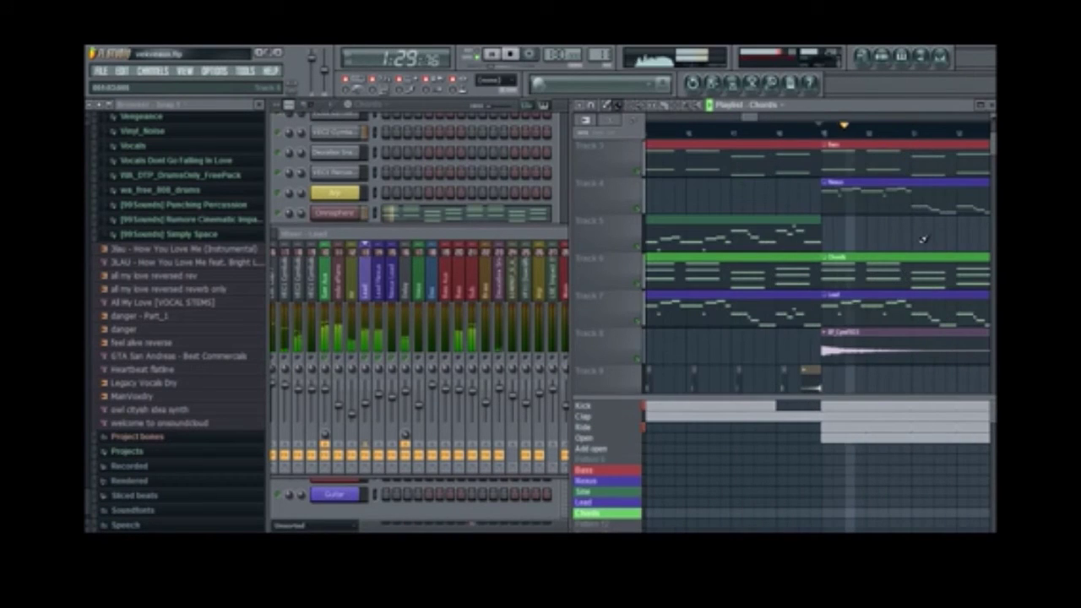
Open the Lead Nexus channel's Nexus synth to view its patch, and return to the Lead track in the mixer
left_click(393, 296)
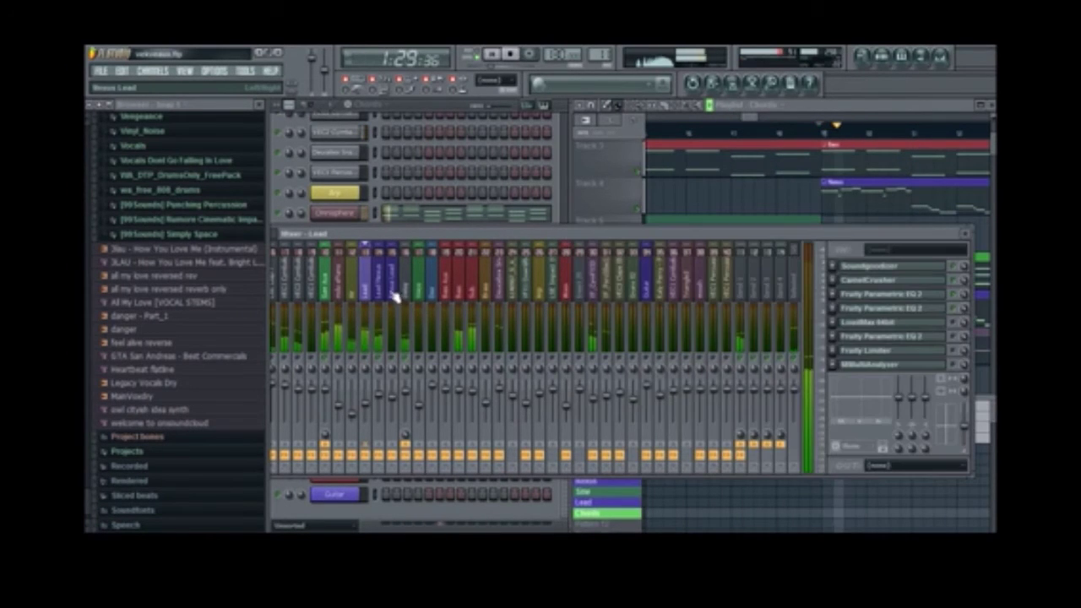
left_click(437, 107)
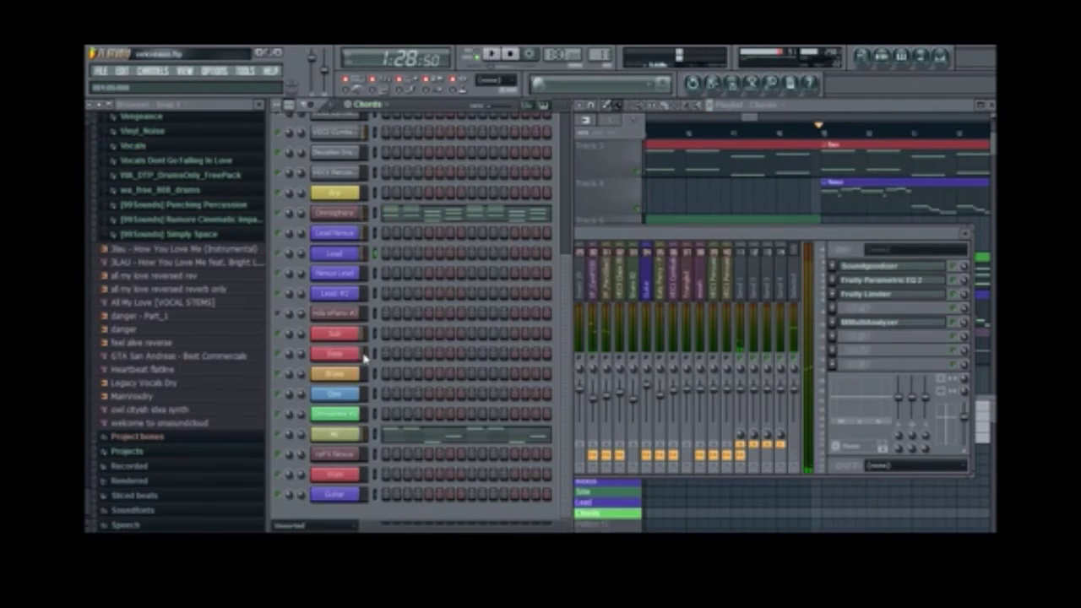
left_click(345, 237)
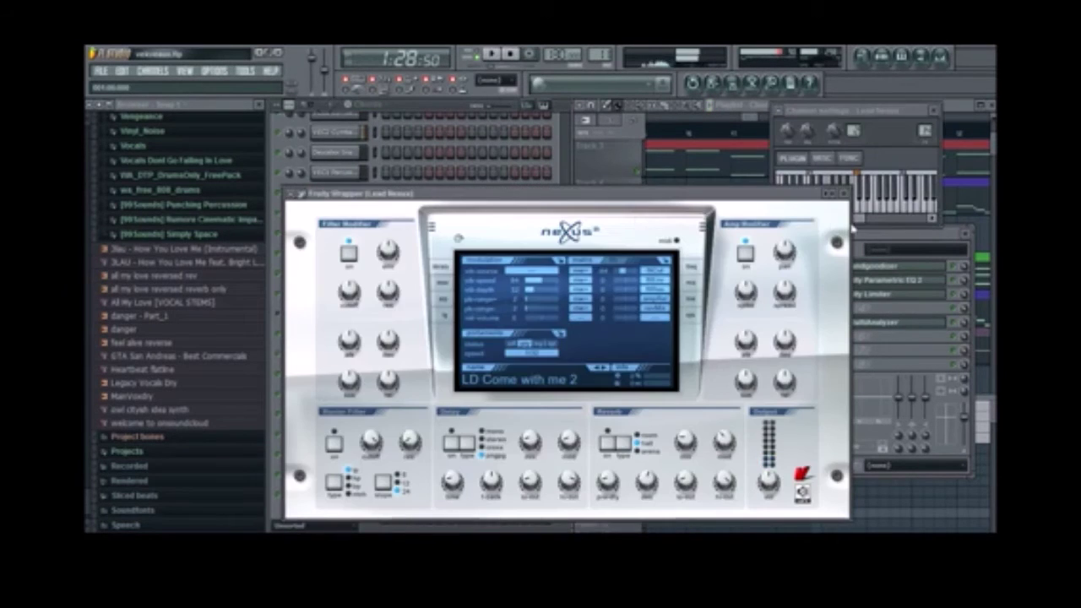
left_click(908, 238)
key("Left")
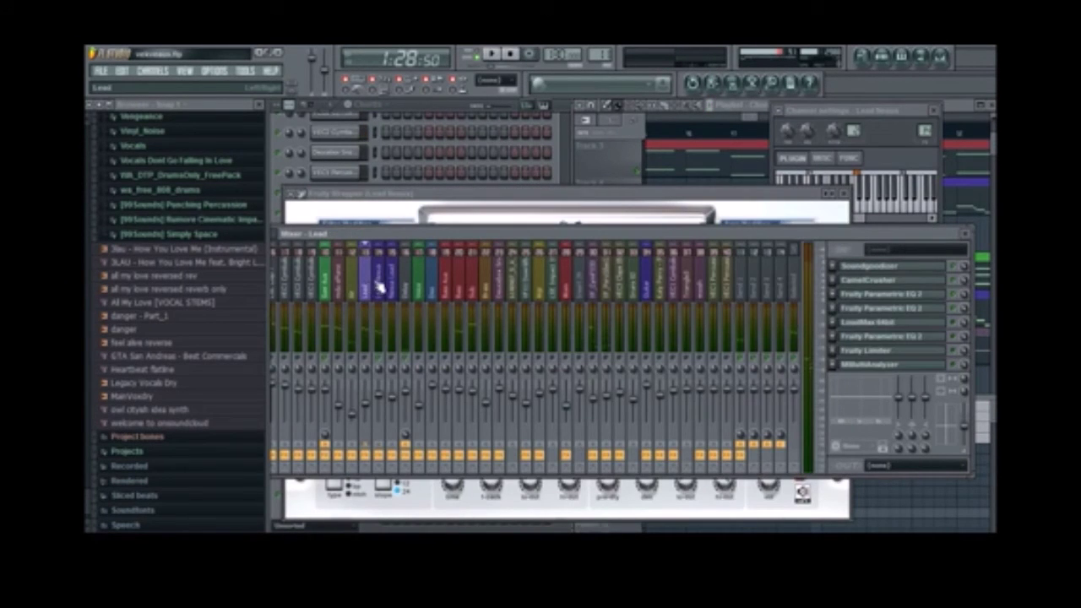
Inspect the Lead track's LoudMax settings and audition the Lead Nexus and Lead mixer tracks for comparison
left_click(923, 323)
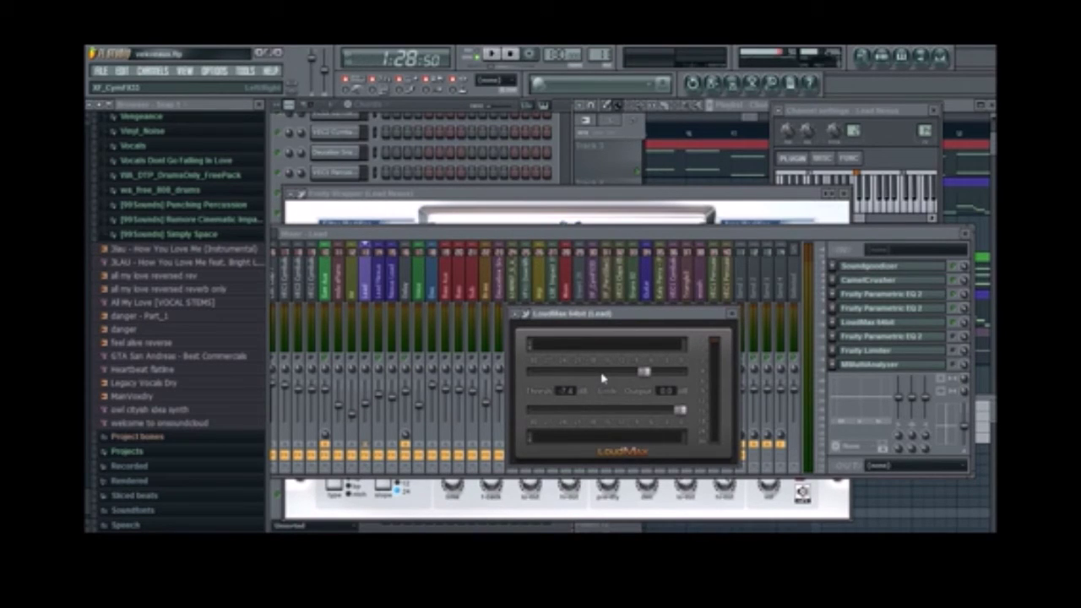
left_click(377, 365)
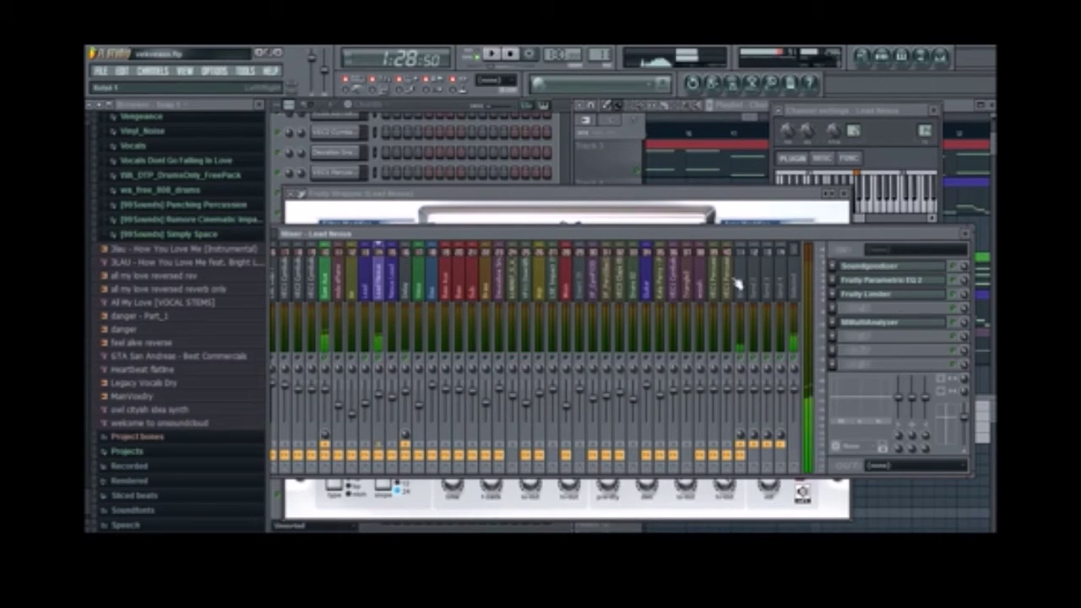
left_click(370, 304)
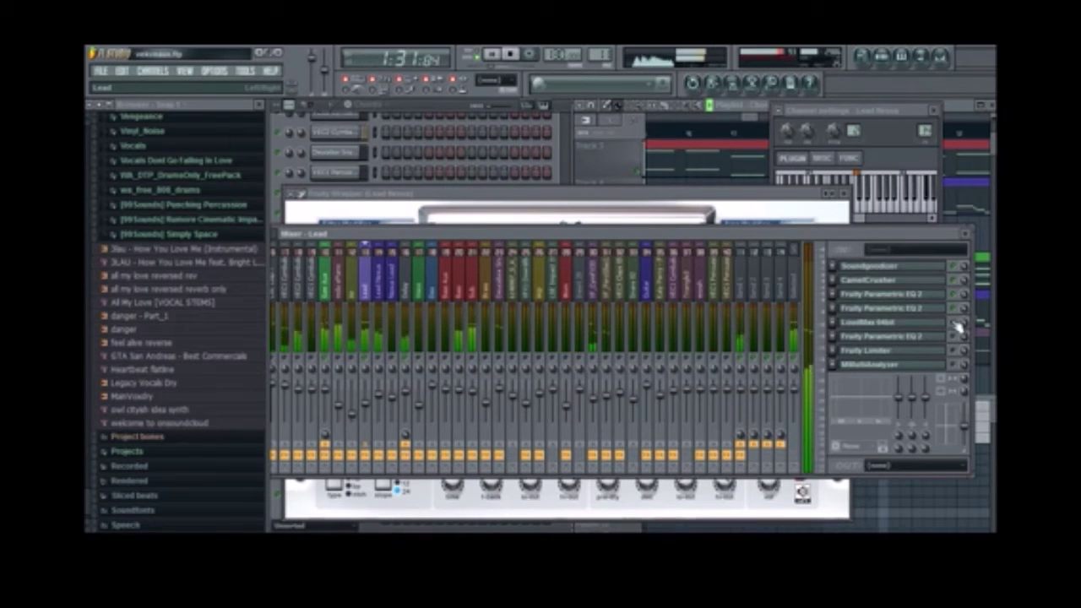
left_click(912, 326)
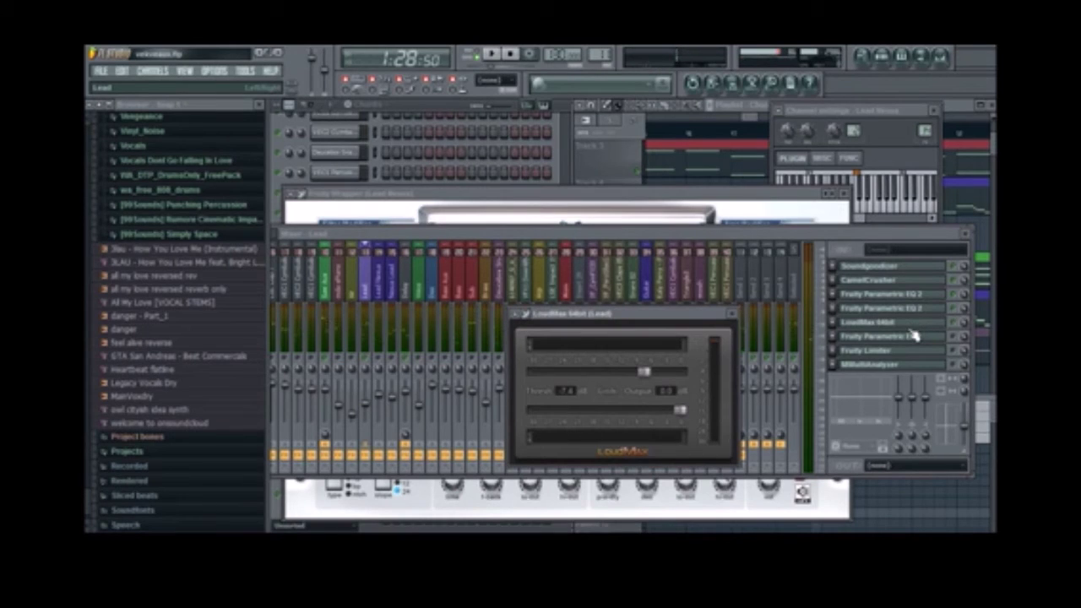
Examine the Lead track's Fruity Parametric EQ 2 placed after LoudMax during playback, and close it
left_click(919, 338)
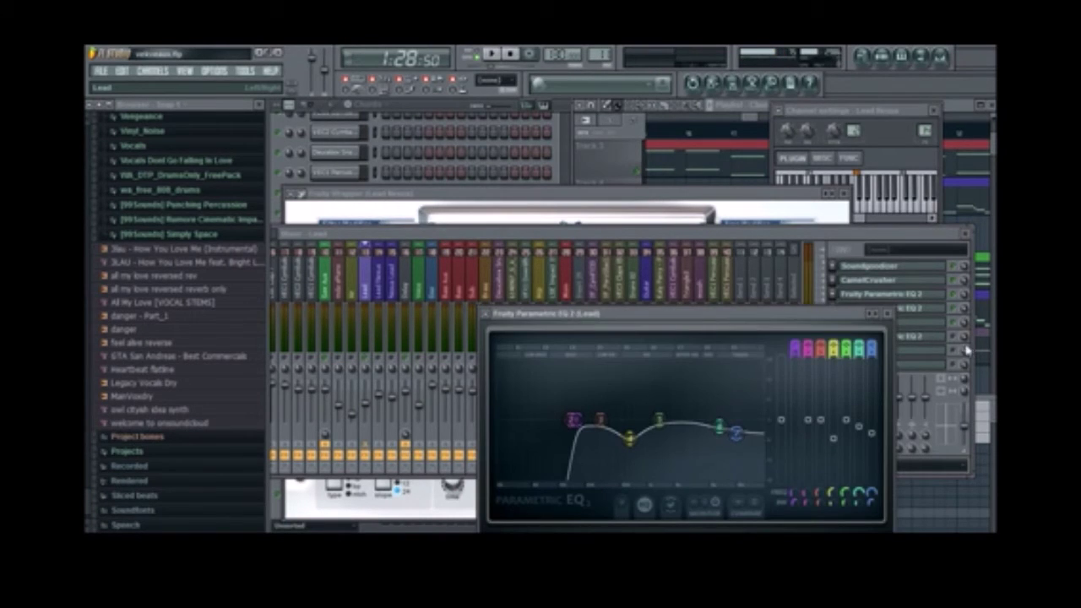
left_click(960, 341)
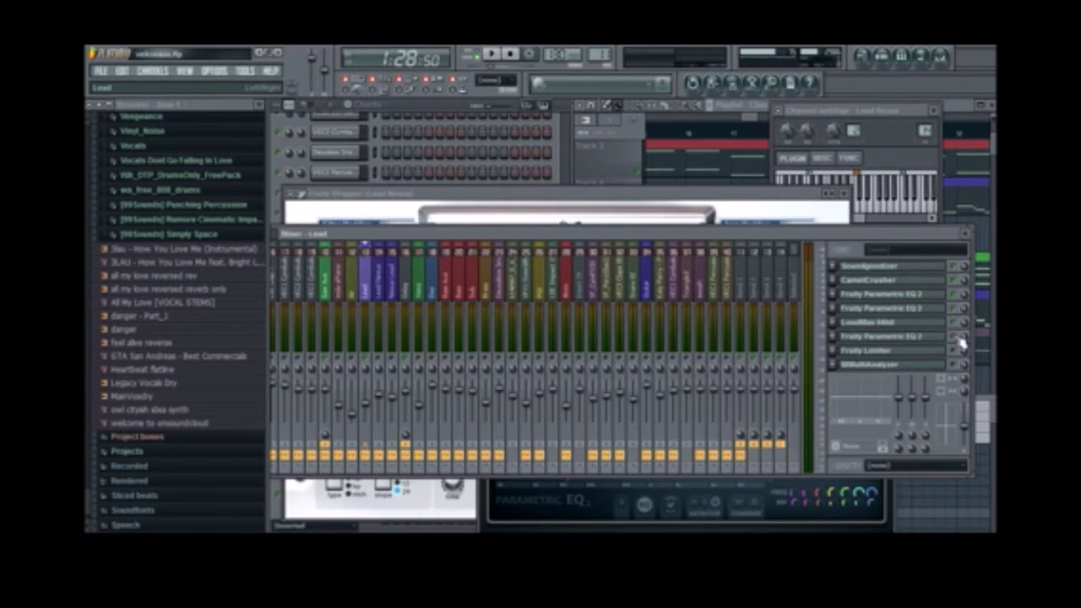
left_click(899, 331)
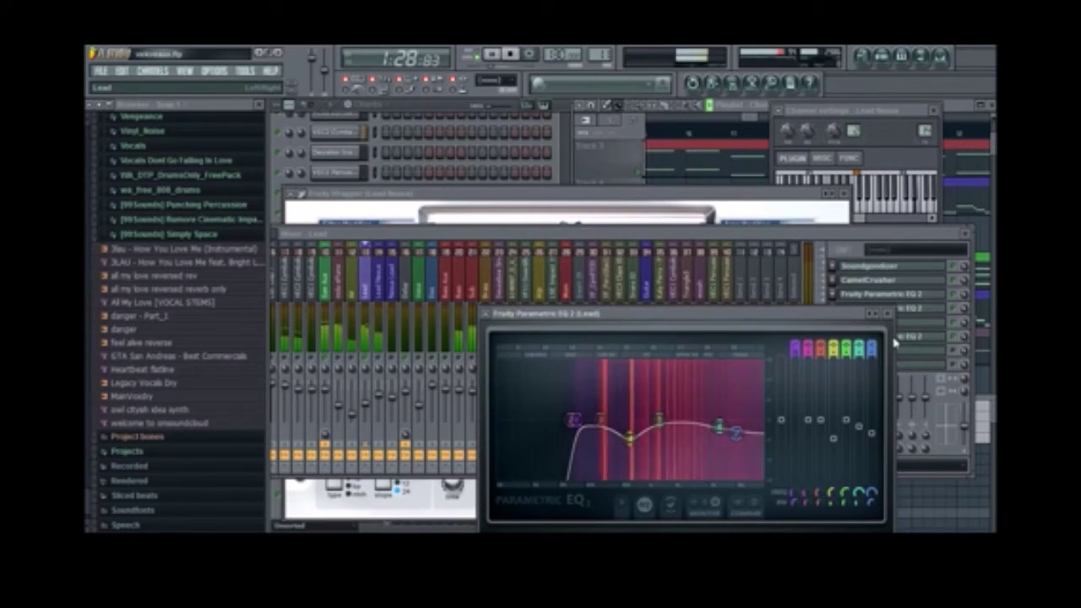
left_click(887, 314)
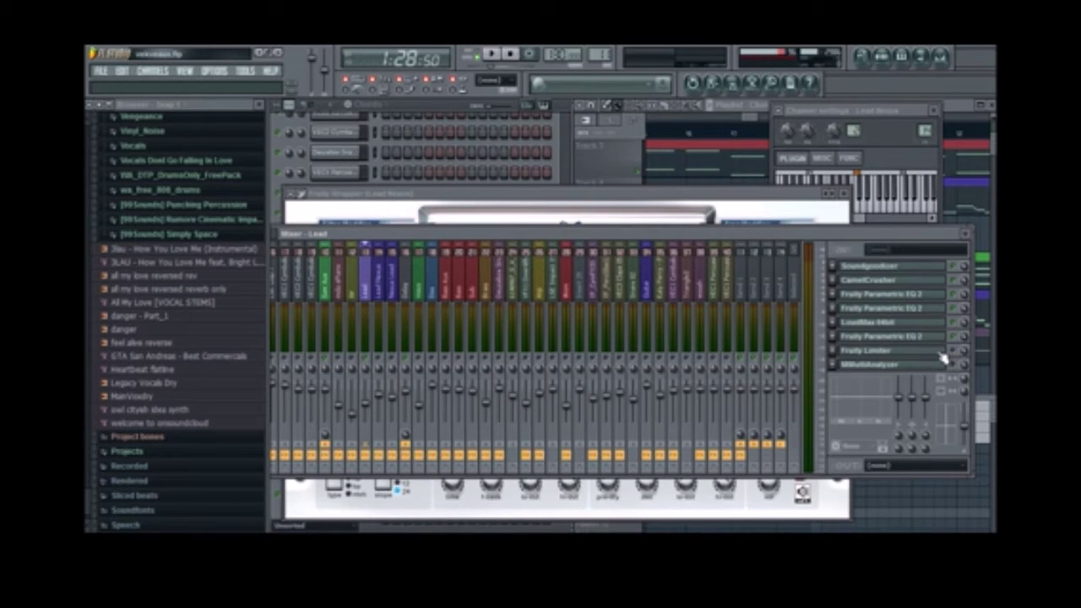
Open the Lead track's Fruity Limiter and view its compressor settings
left_click(902, 355)
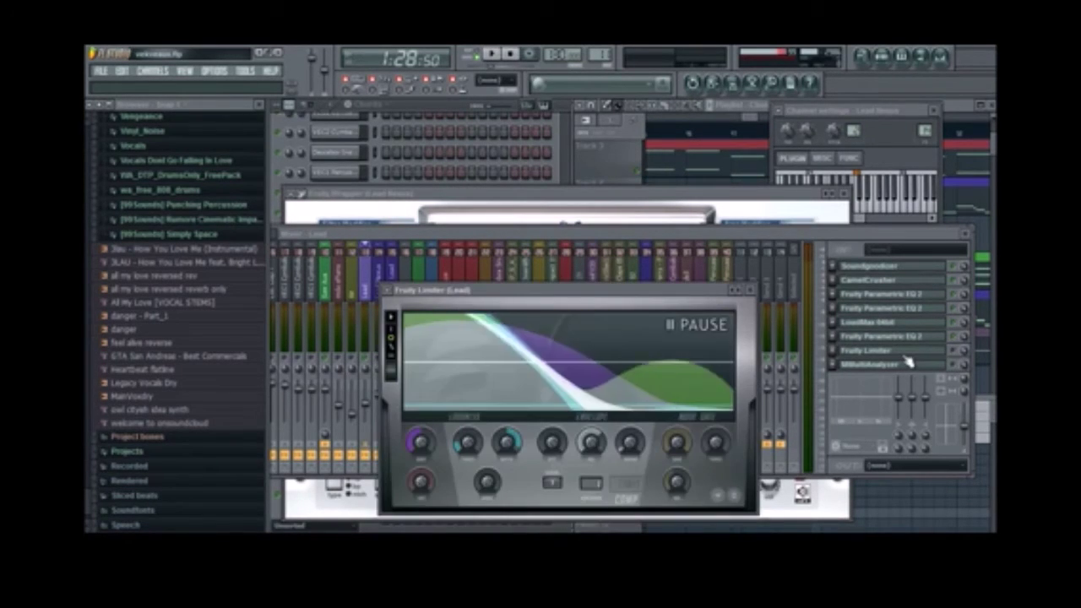
left_click(909, 362)
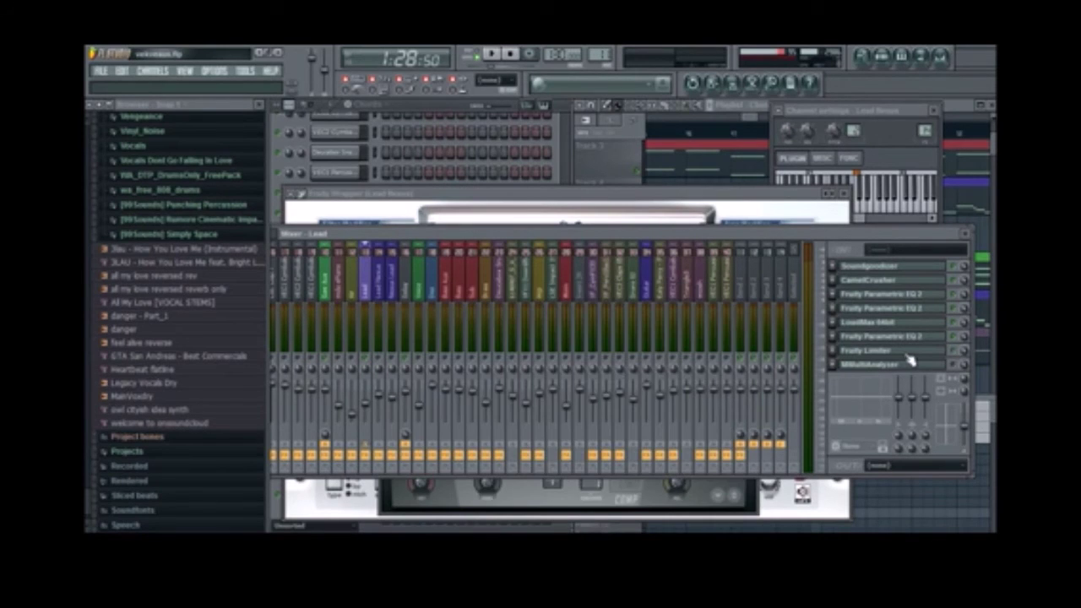
left_click(909, 361)
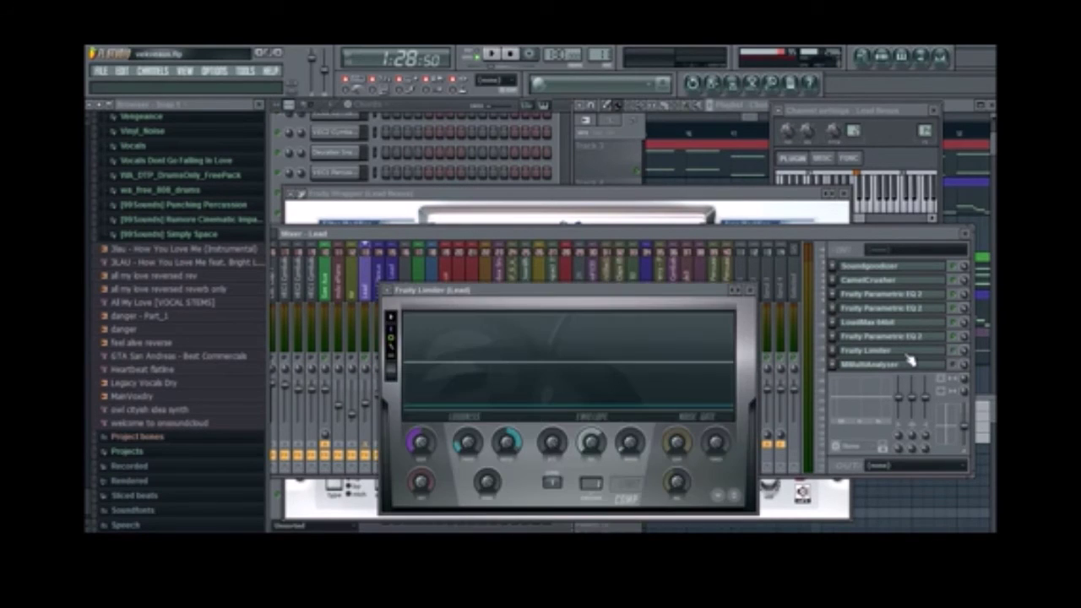
Check the Kick Aux mixer track's sidechain routing to the Lead track, and reopen the Lead track's Fruity Limiter
left_click(400, 233)
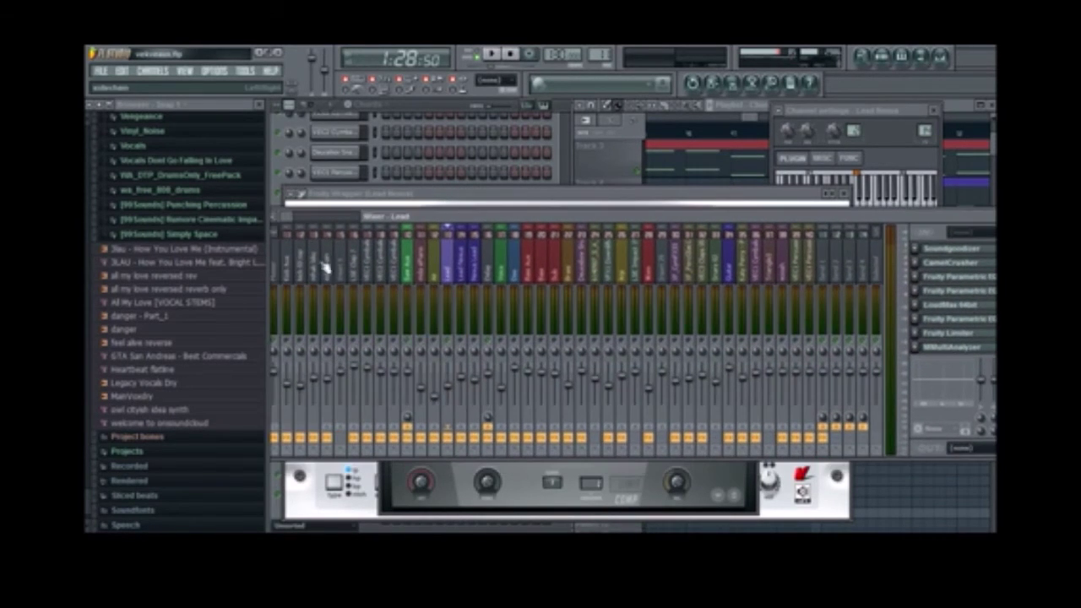
left_click(292, 269)
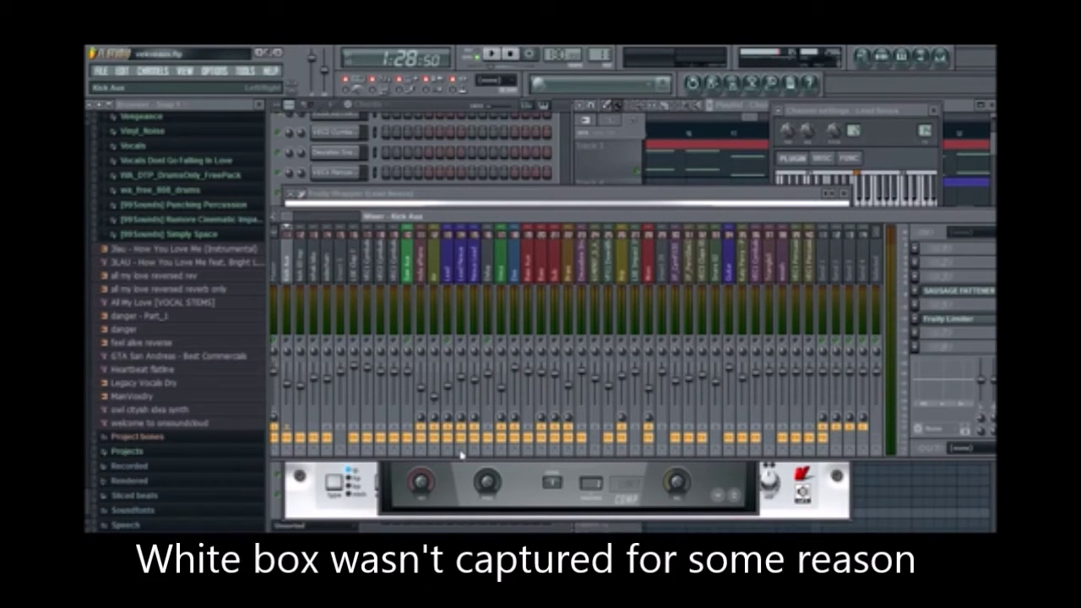
left_click(456, 258)
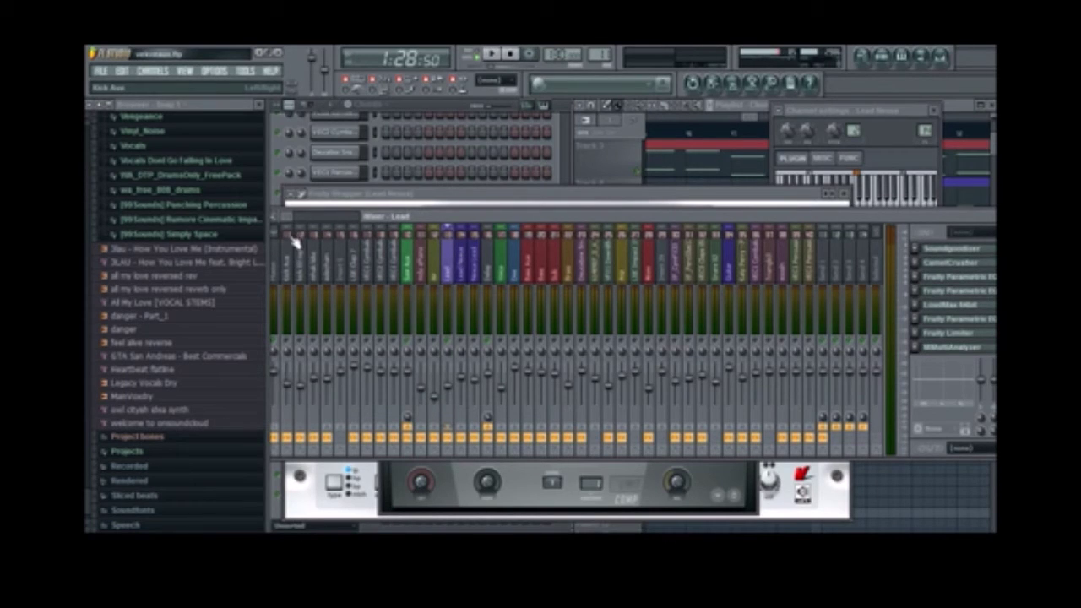
left_click(971, 335)
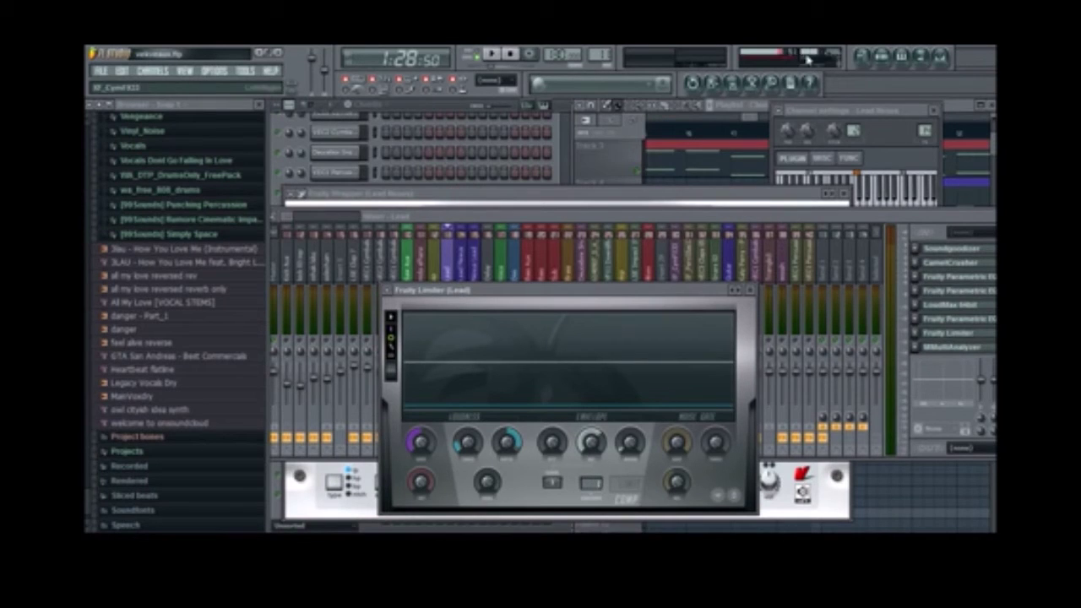
Play the drop while watching the Lead track's Fruity Limiter respond to the kick sidechain, and close the limiter
left_click(750, 135)
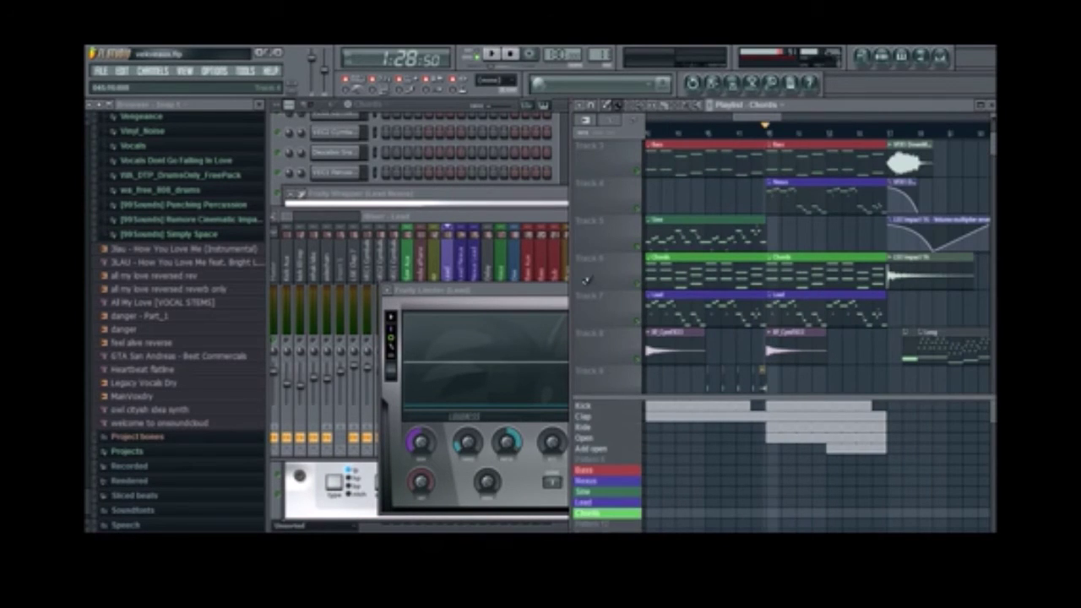
left_click(300, 313)
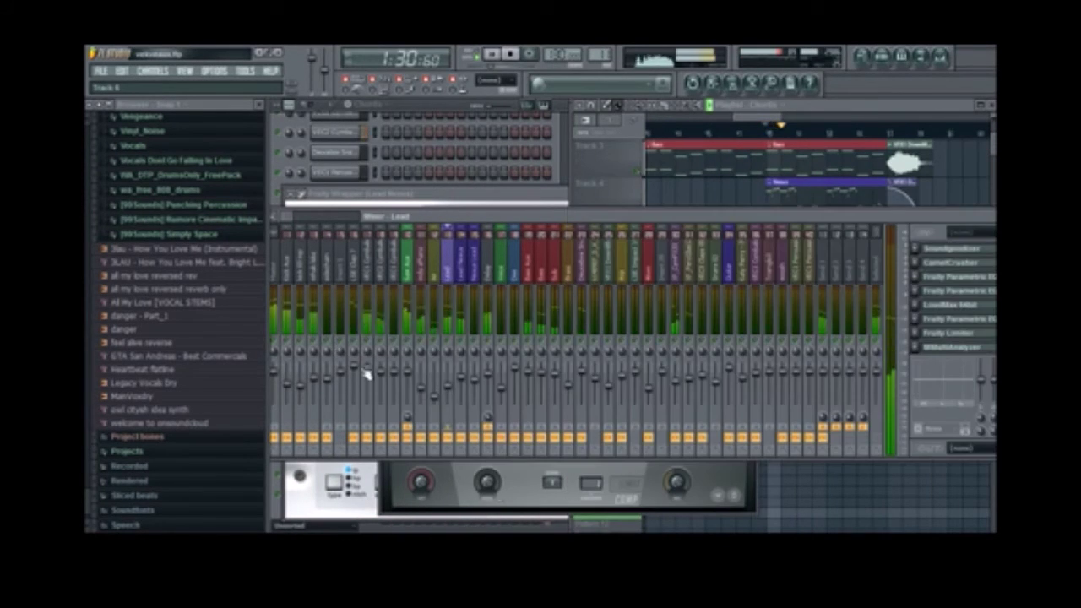
left_click(526, 506)
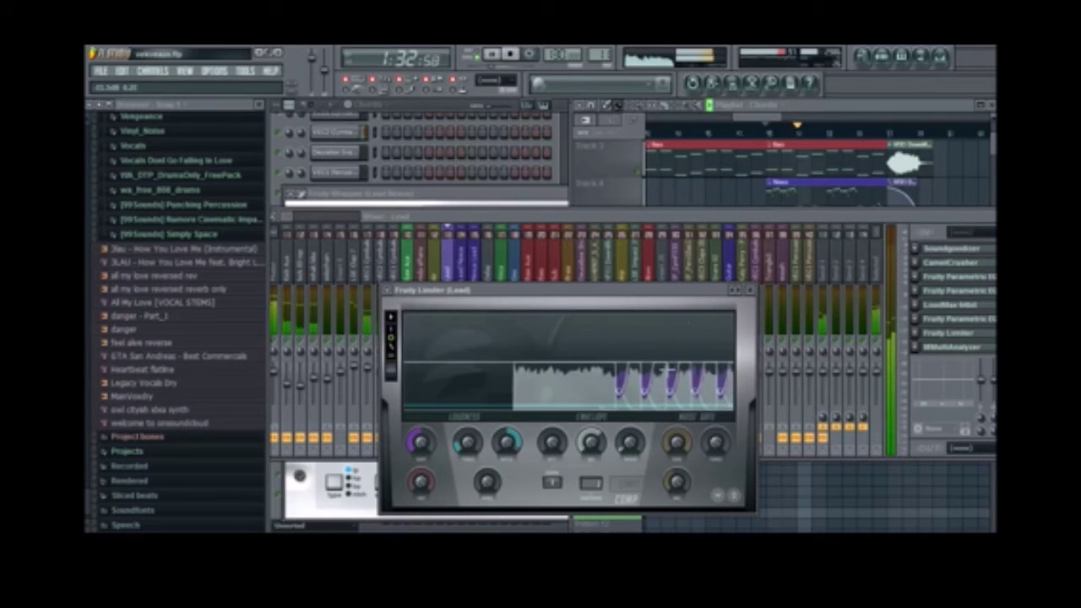
left_click(751, 290)
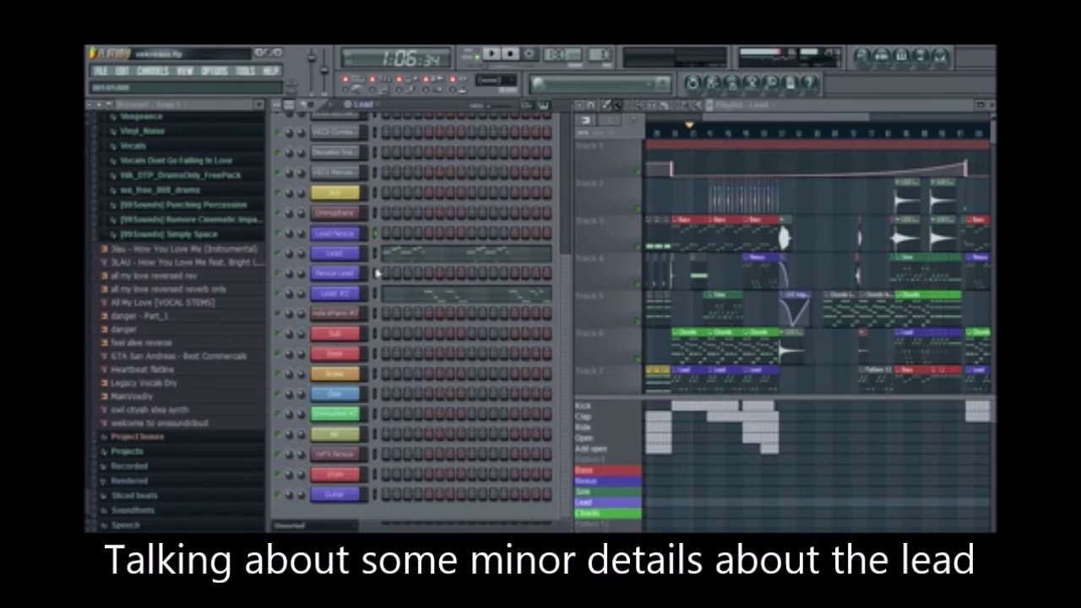
Open the Sylenth1 patch of the Lead #2 channel and audition it against the Lead channel
left_click(336, 297)
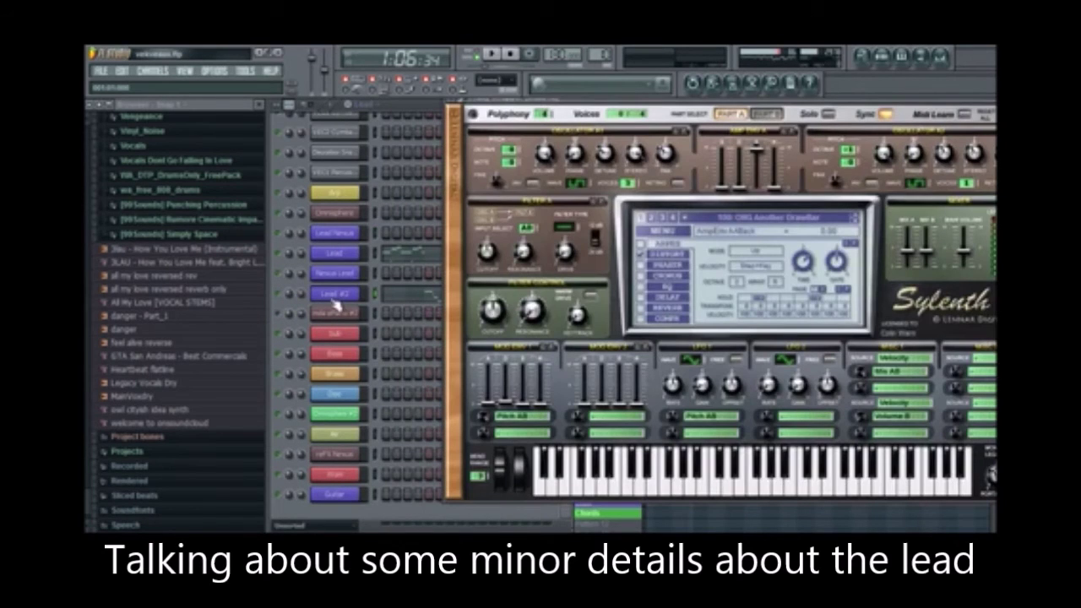
left_click(376, 296)
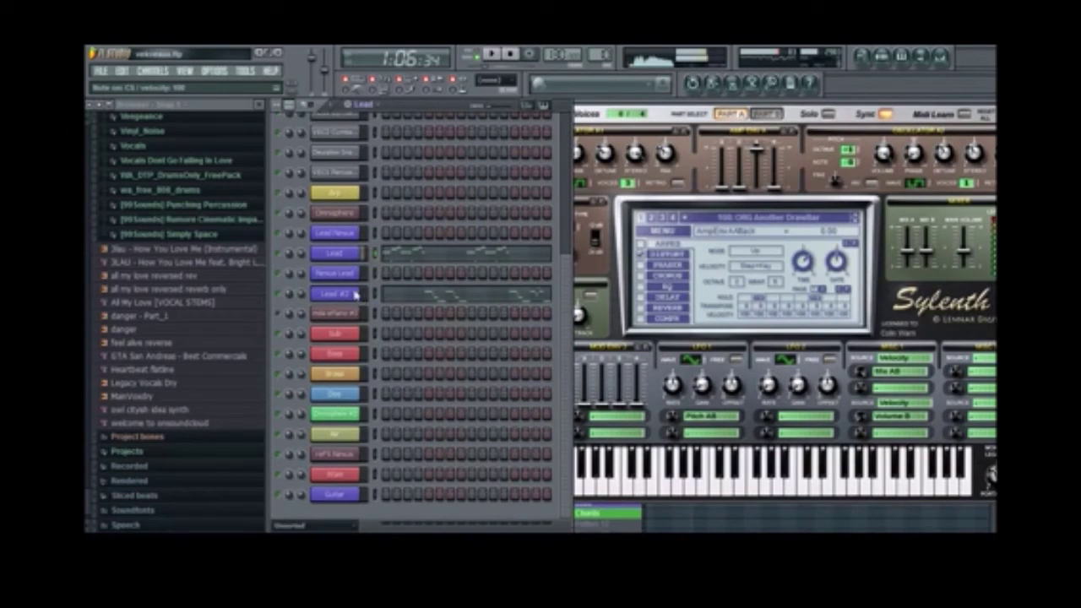
left_click(356, 260)
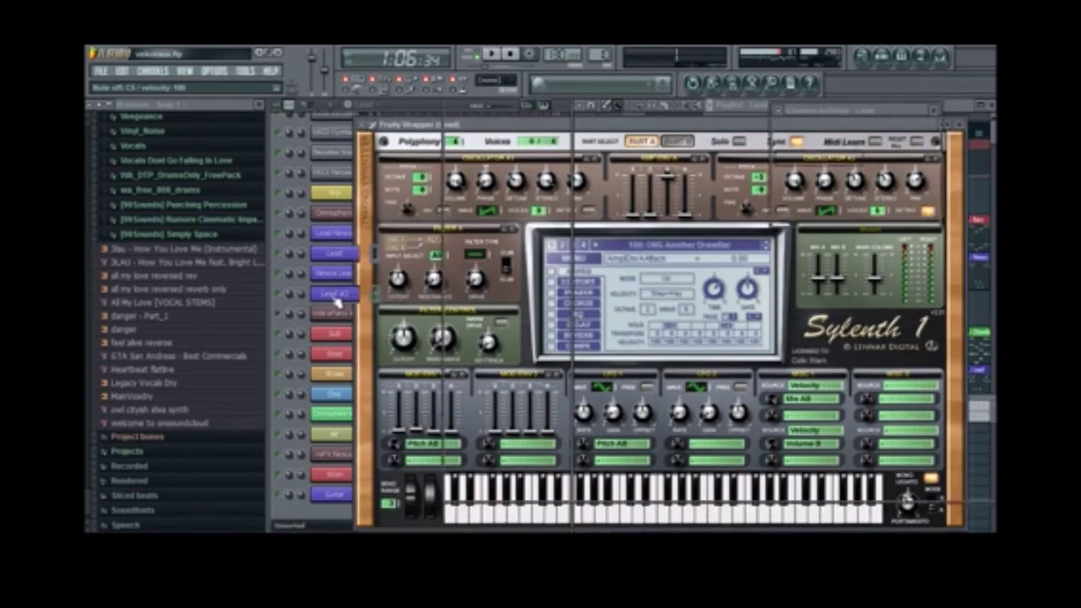
Inspect the distortion effect settings in Lead #2's Sylenth1 patch, and close the synth and its channel settings
left_click(336, 293)
left_click(680, 256)
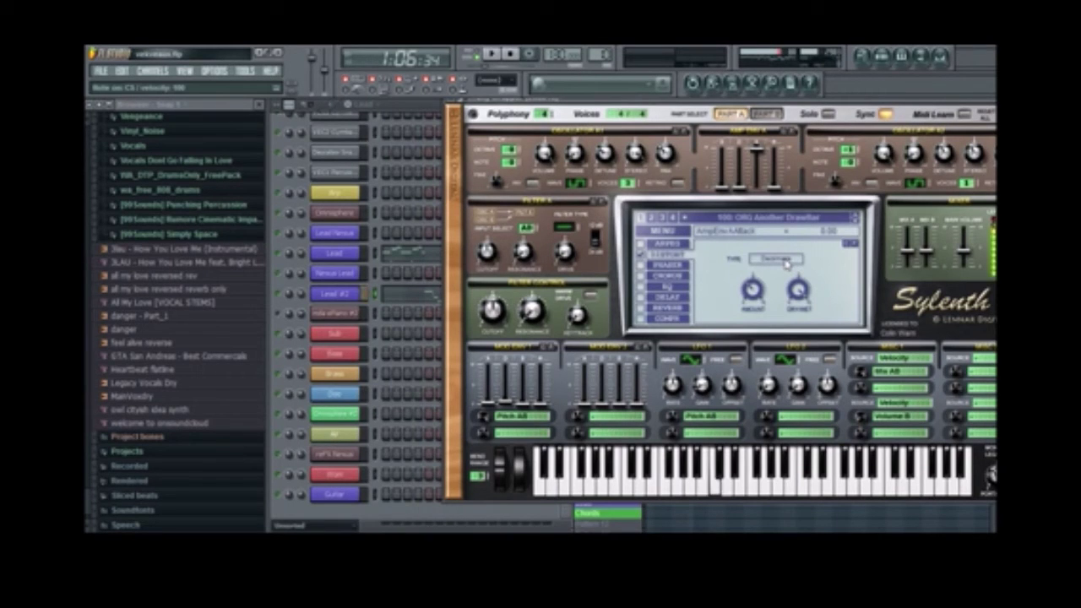
left_click_drag(866, 101, 695, 142)
left_click(876, 139)
left_click(935, 111)
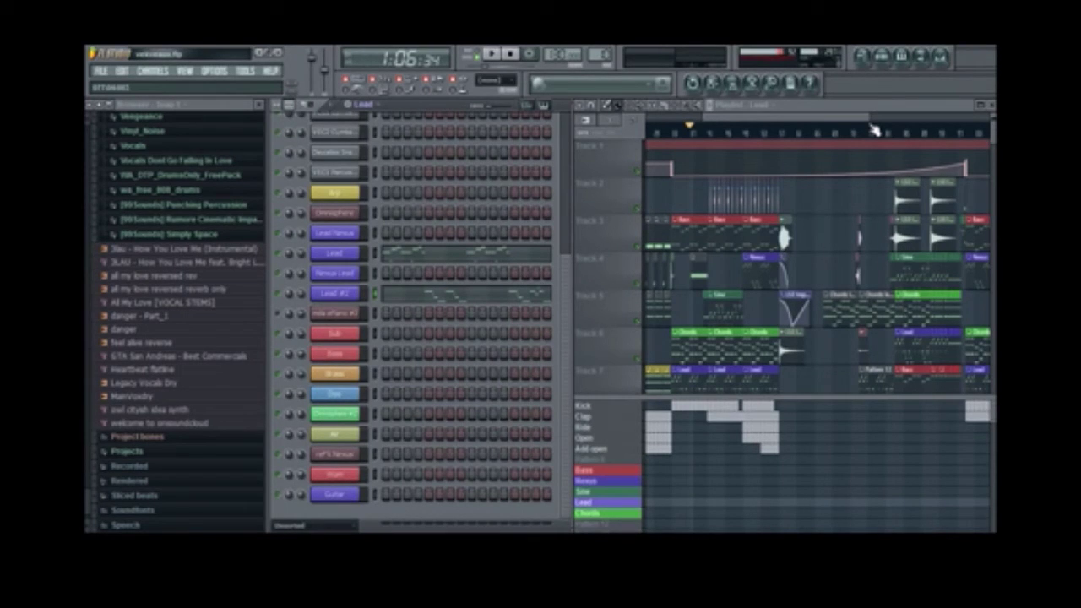
Play the song from 1:21 to hear the leads in context, stop it, and select the Sine pattern
scroll(726, 132, "up", 4)
left_click(763, 128)
key("space")
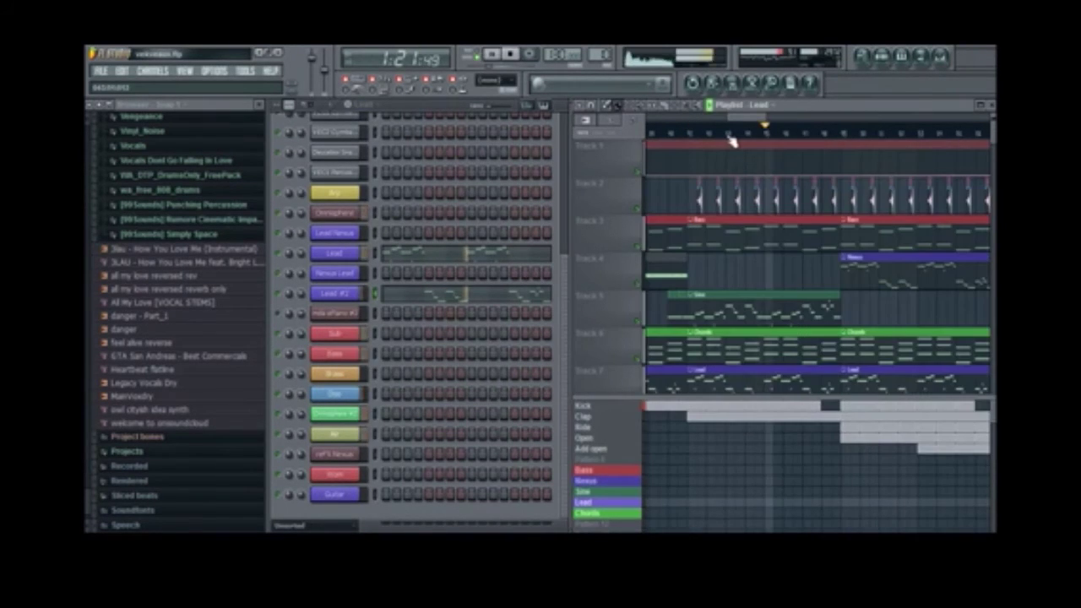
scroll(729, 137, "up", 1)
key("space")
left_click(603, 493)
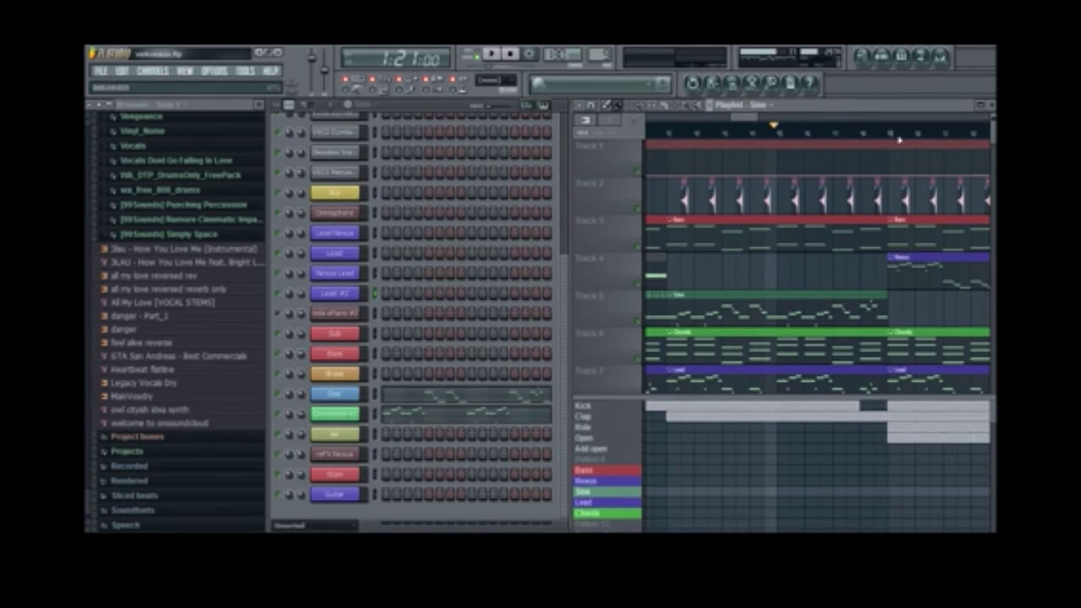
Look over the playlist past the first drop, and play the breakdown from 1:47
left_click_drag(760, 121, 829, 227)
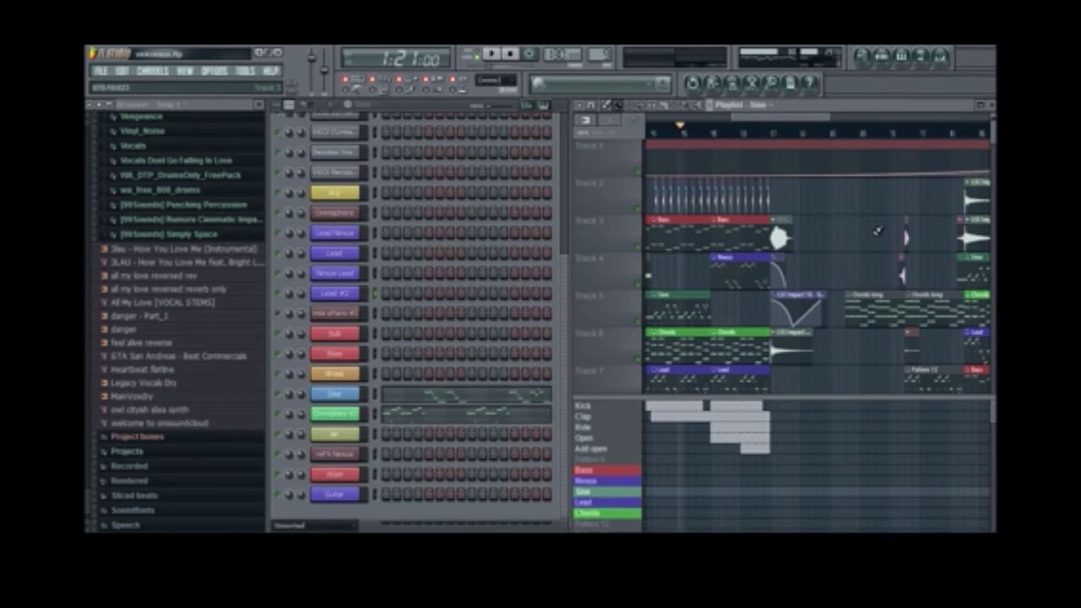
scroll(753, 295, "up", 2)
scroll(779, 332, "down", 4)
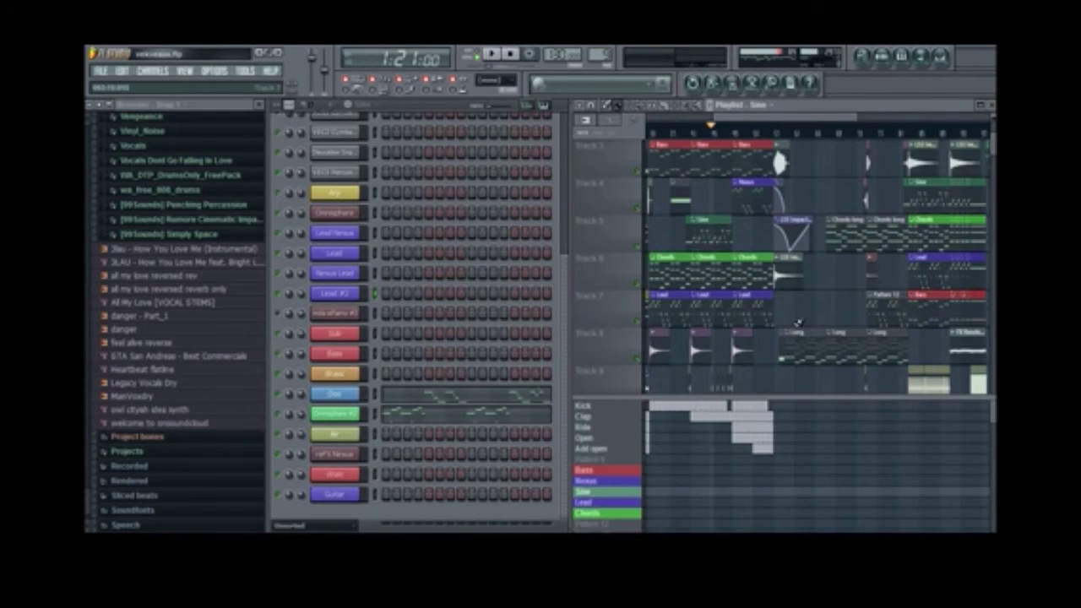
scroll(766, 144, "up", 4)
left_click(764, 134)
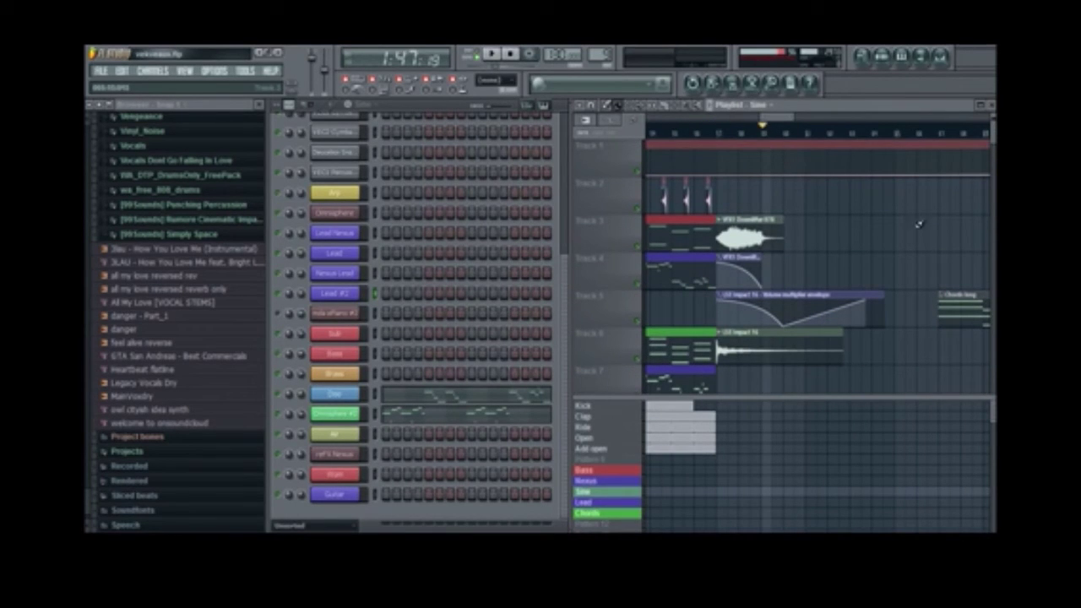
left_click_drag(794, 117, 882, 116)
key("space")
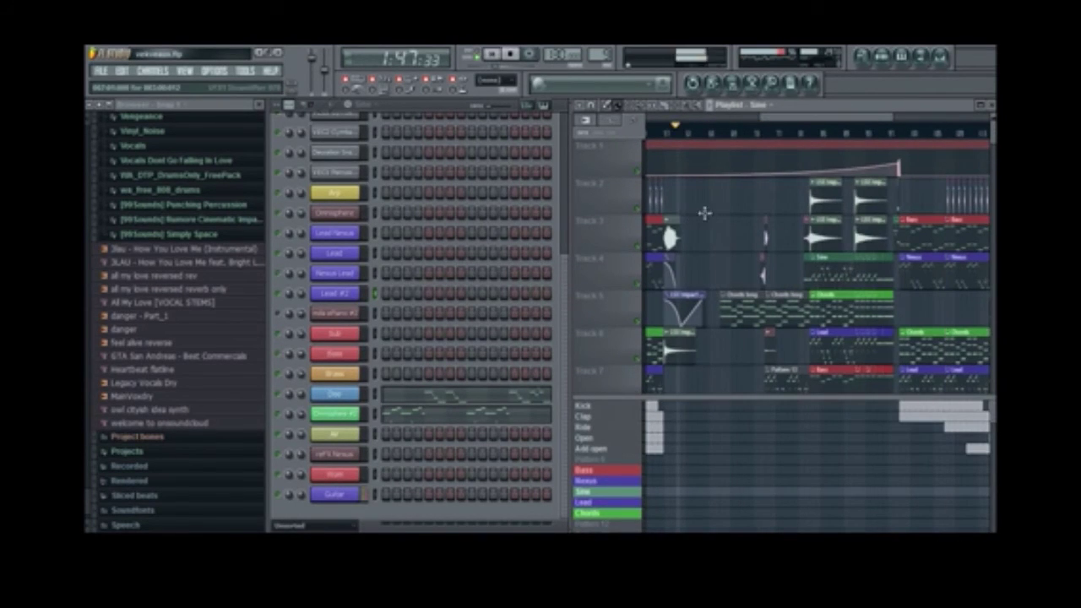
Examine the downlifter and impact clips and their volume envelopes at the breakdown's start during playback
scroll(704, 218, "up", 4)
scroll(706, 213, "down", 5)
scroll(707, 210, "up", 4)
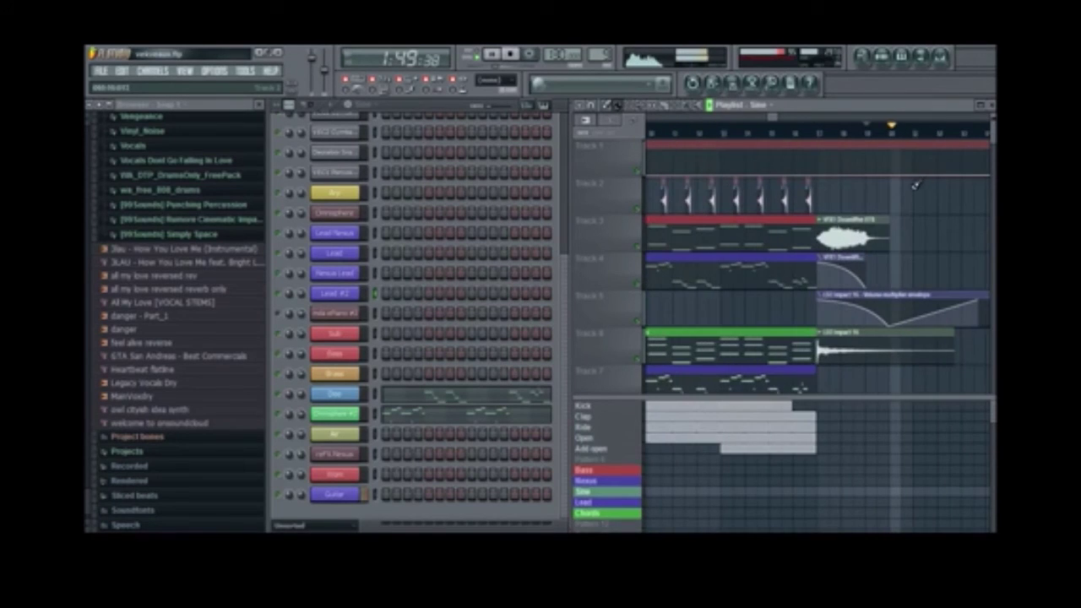
scroll(862, 169, "up", 2)
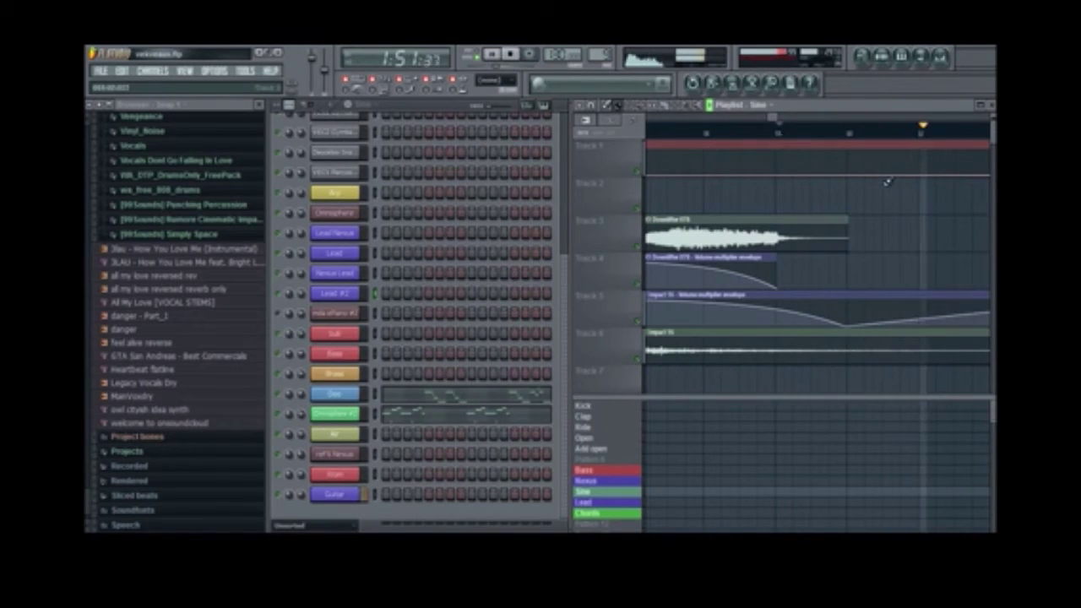
scroll(892, 219, "down", 5)
scroll(892, 219, "up", 5)
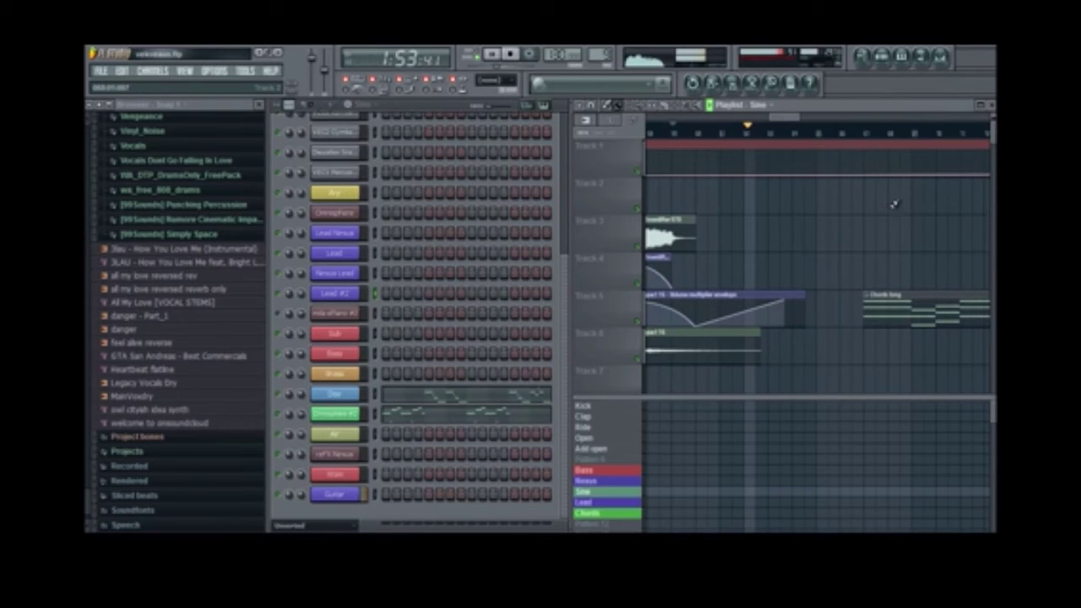
Inspect the Fruity Parametric EQ 2 on the Guitar mixer track, and close it
left_click(940, 56)
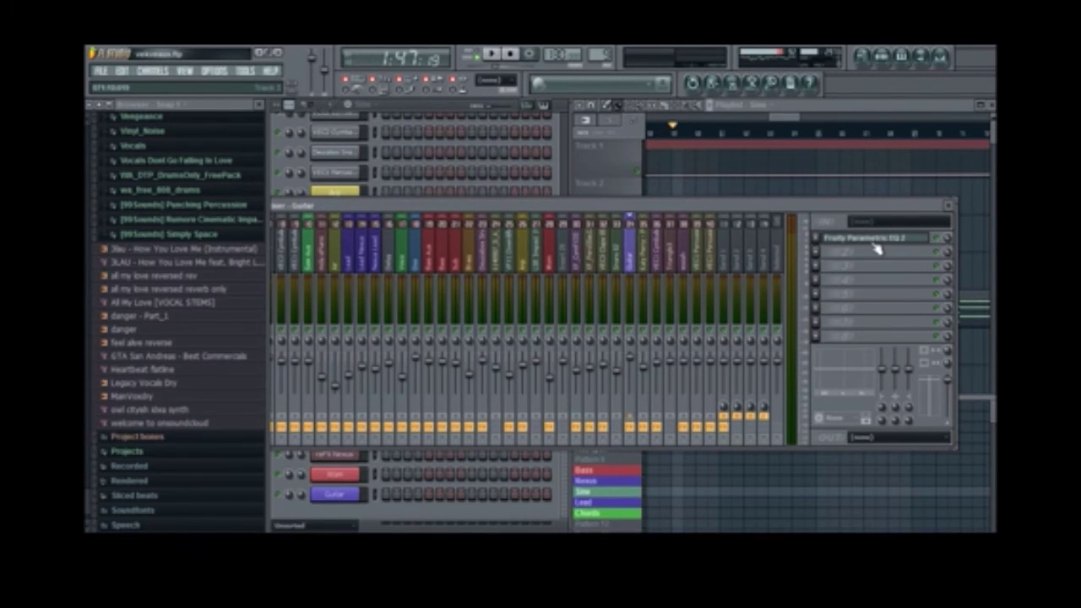
left_click(876, 243)
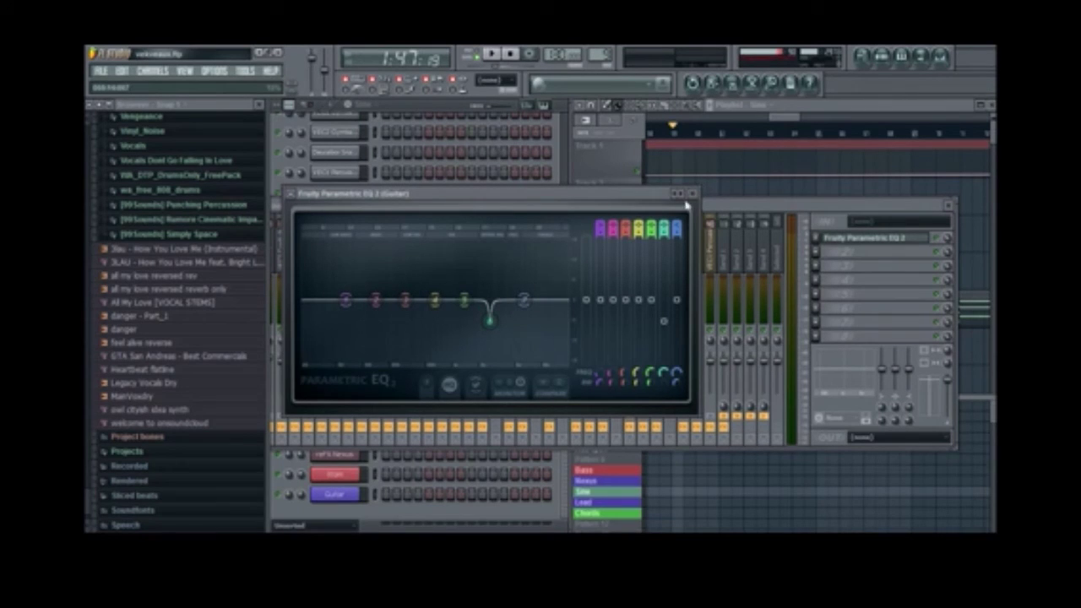
left_click(693, 193)
Return to the playlist and look over the second half of the arrangement, including its lower tracks
left_click(812, 179)
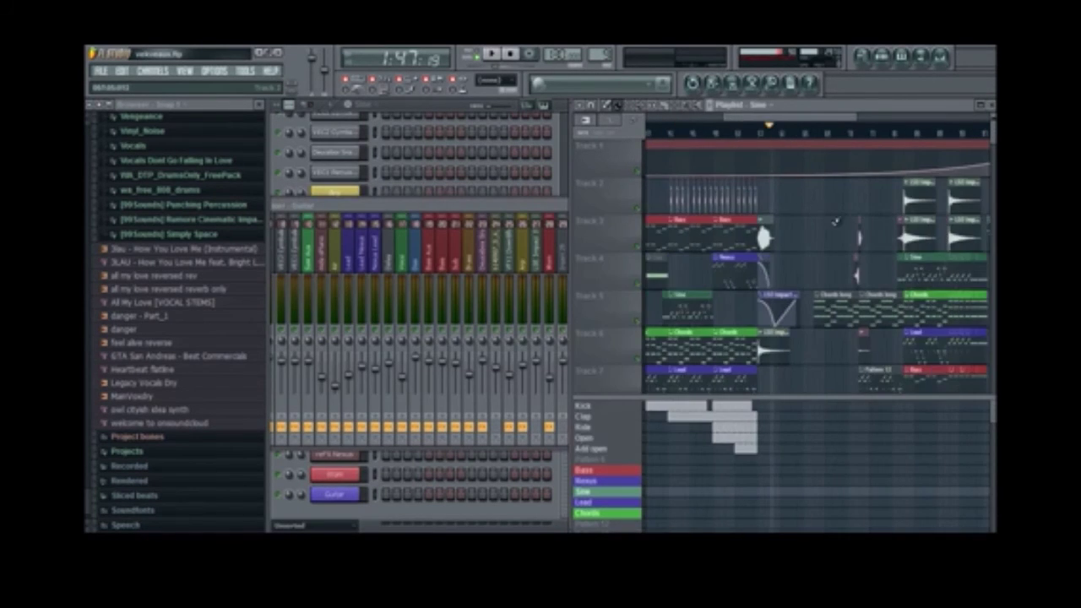
scroll(833, 226, "up", 4)
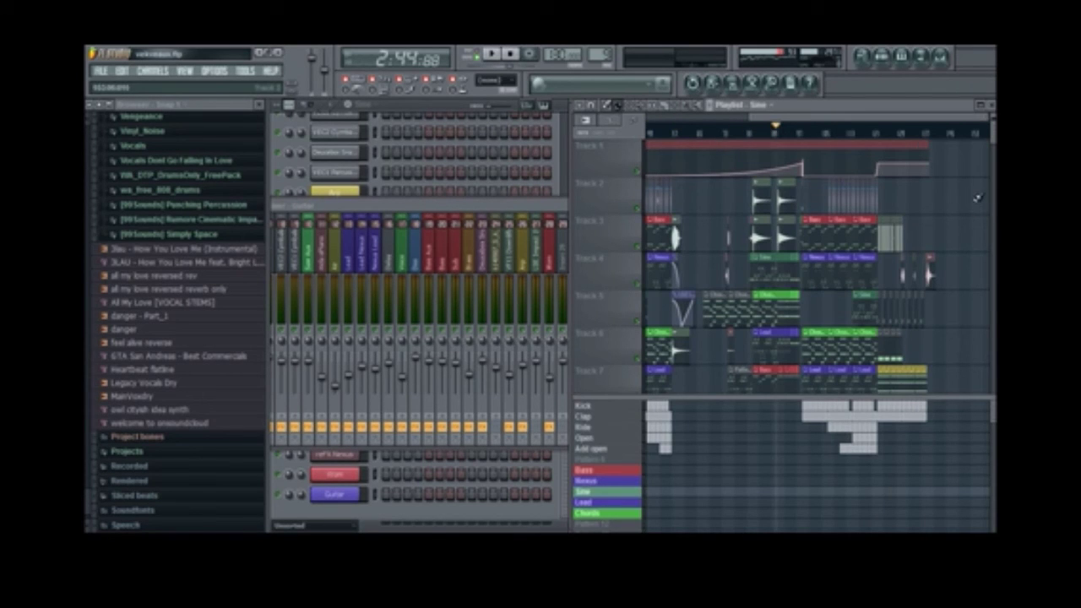
scroll(977, 198, "down", 4)
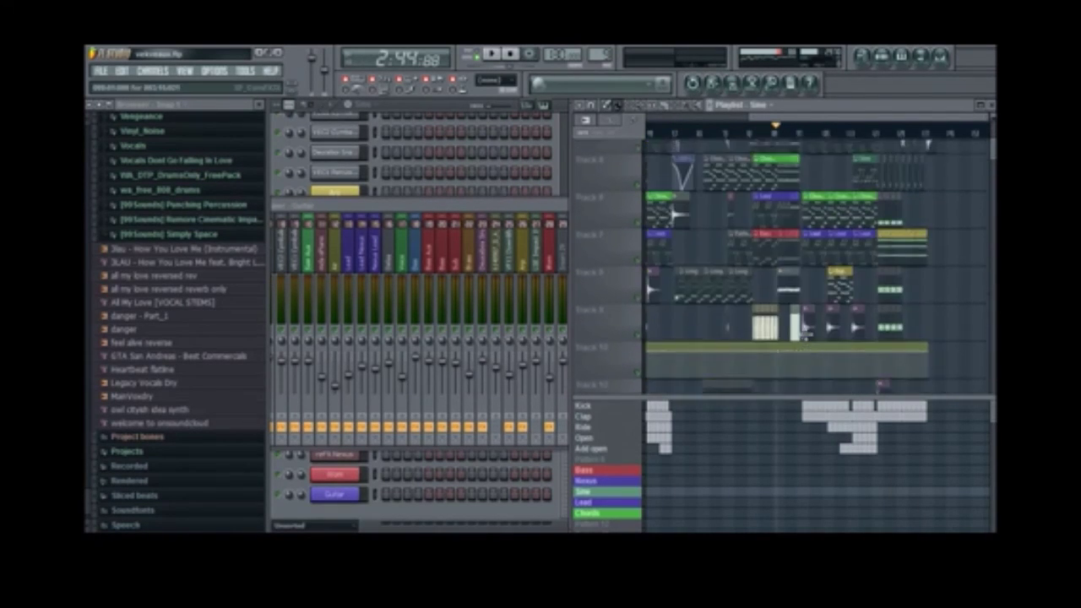